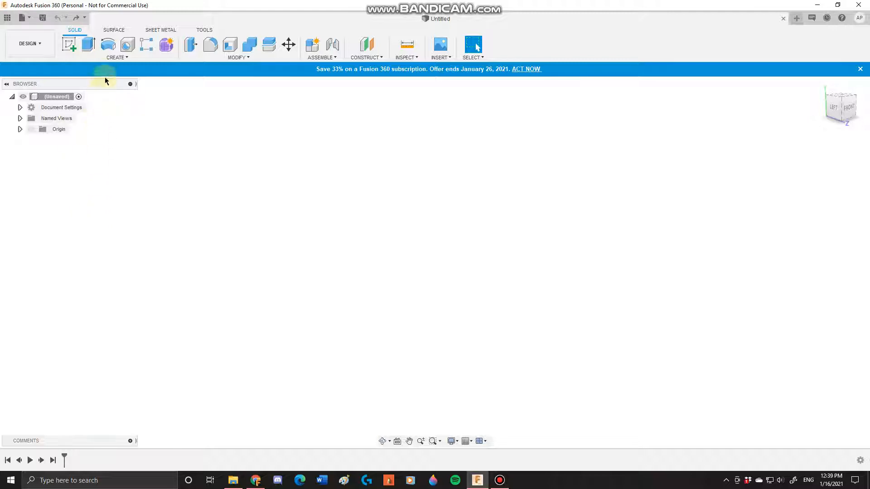
Step: Create a new standard internal component with the unsaved root design as its parent and activate it
{"action": "left_click", "coordinate": [116, 57]}
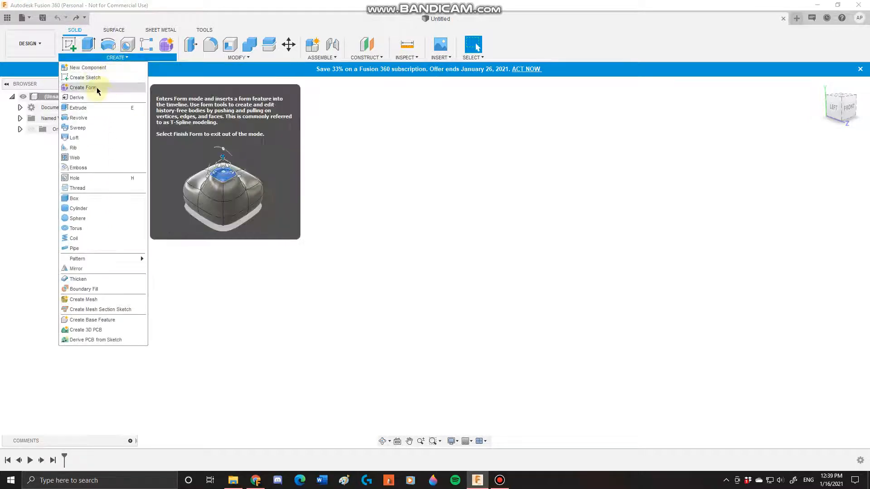
{"action": "left_click", "coordinate": [94, 67]}
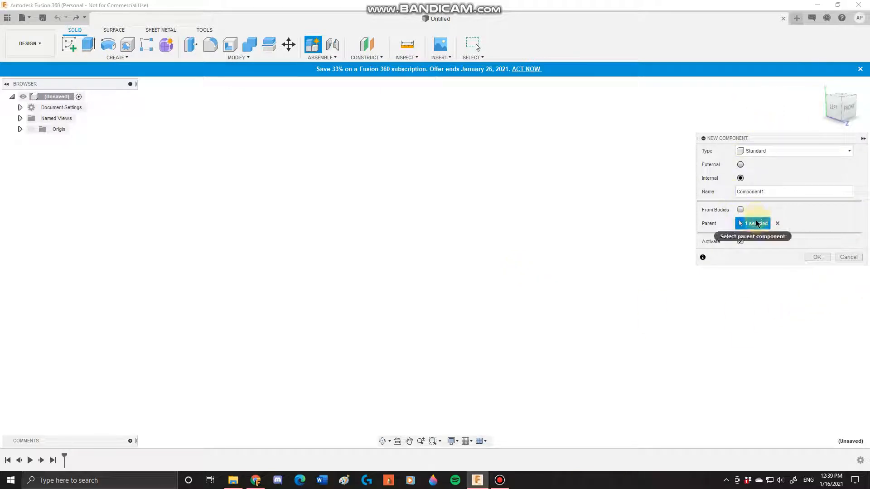
{"action": "left_click", "coordinate": [776, 224]}
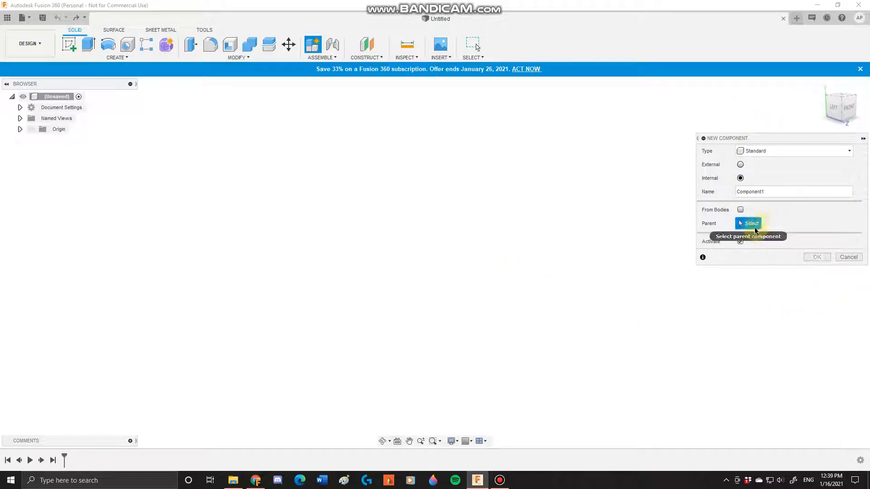
{"action": "left_click", "coordinate": [45, 102]}
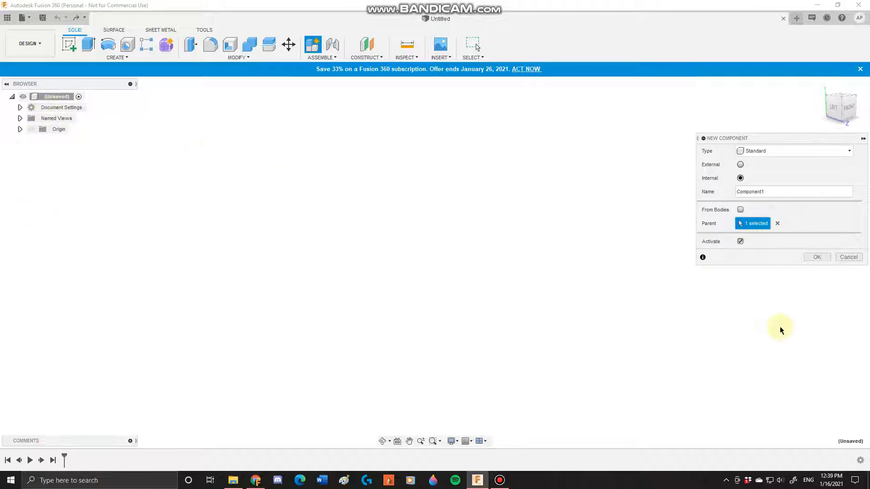
{"action": "left_click", "coordinate": [815, 257]}
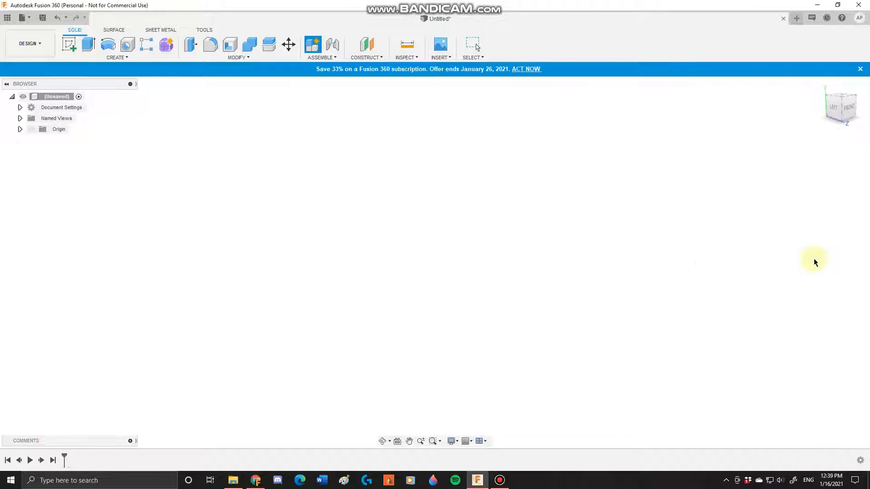
Step: Start a sketch on the horizontal origin plane of the new component
{"action": "left_click", "coordinate": [128, 56]}
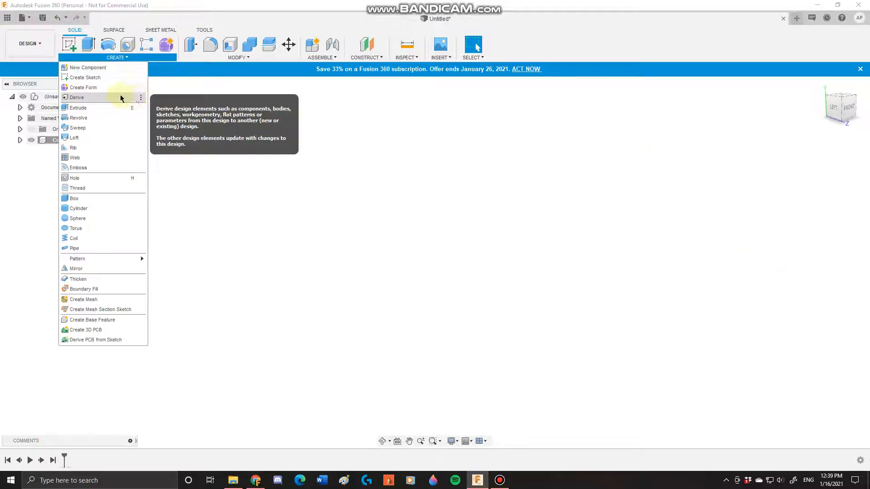
{"action": "left_click", "coordinate": [105, 77]}
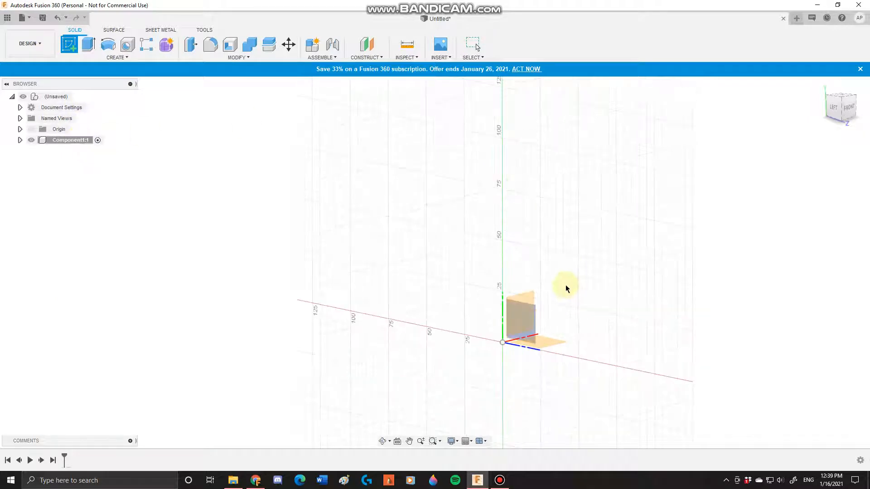
{"action": "mouse_move", "coordinate": [566, 285]}
{"action": "middle_mouse_down", "text": "shift"}
{"action": "mouse_move", "coordinate": [507, 313]}
{"action": "mouse_move", "coordinate": [511, 352]}
{"action": "middle_mouse_up", "text": "shift"}
{"action": "left_click", "coordinate": [512, 353]}
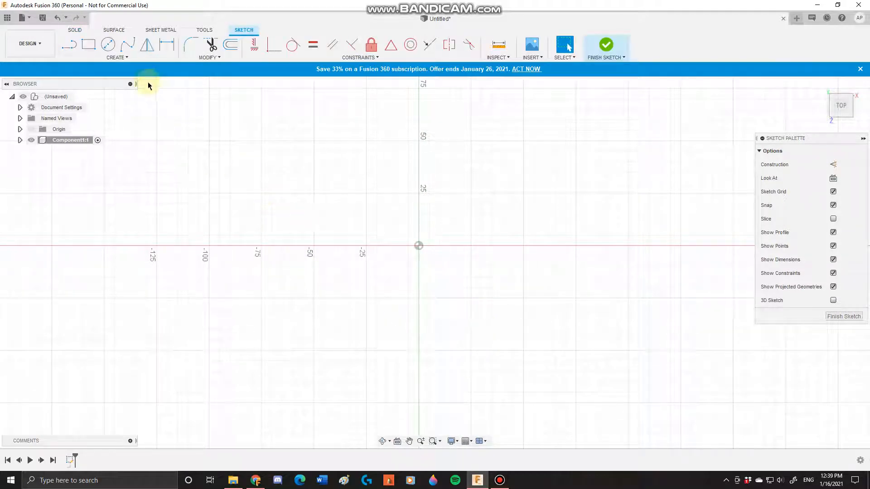
Step: Sketch a 50 mm center-point square on the horizontal axis, centred 125 mm to the left of the origin
{"action": "left_click", "coordinate": [137, 58]}
{"action": "mouse_move", "coordinate": [129, 79]}
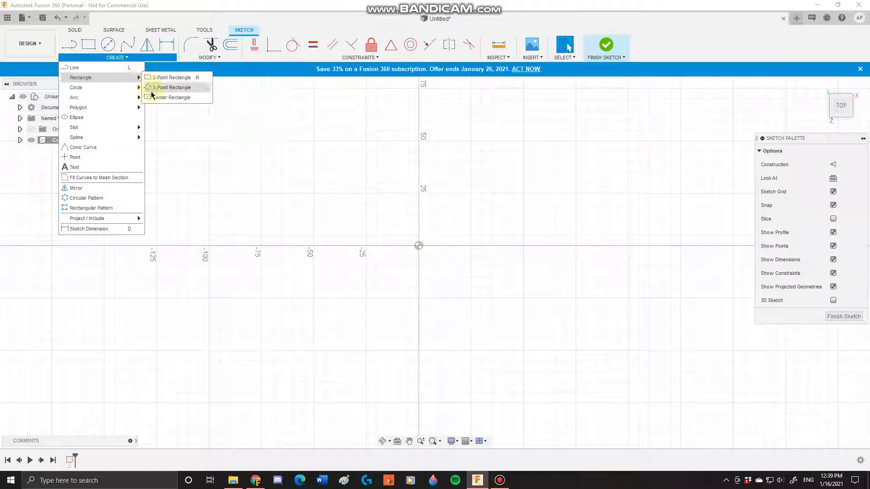
{"action": "left_click", "coordinate": [156, 98]}
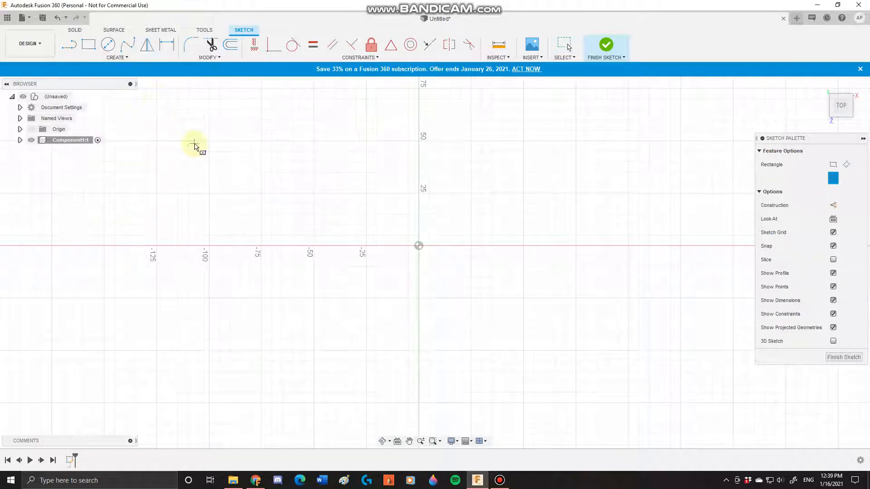
{"action": "left_click", "coordinate": [157, 247]}
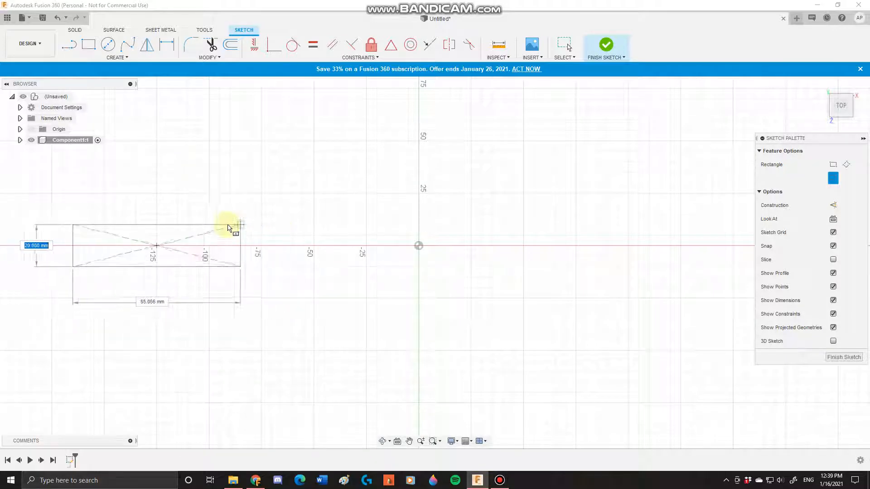
{"action": "left_click", "coordinate": [208, 196]}
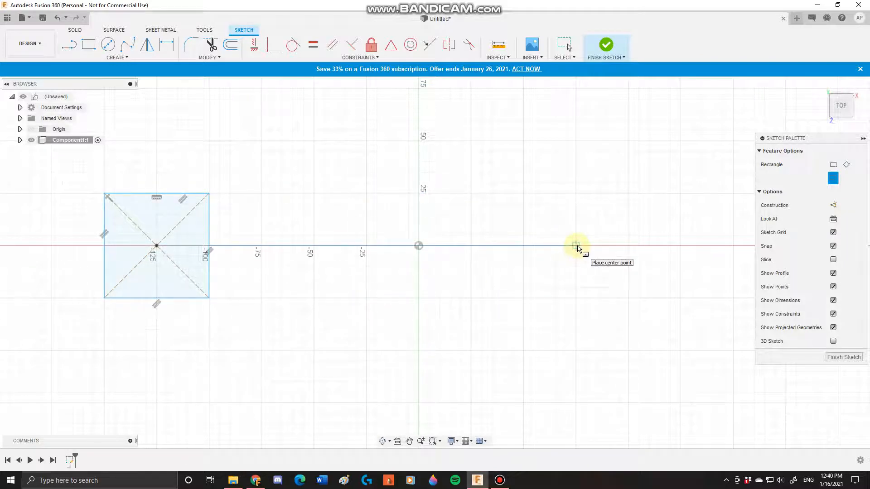
Step: Sketch a second 50 mm center-point square on the horizontal axis, centred 75 mm right of the origin, and finish the sketch
{"action": "left_click", "coordinate": [576, 245]}
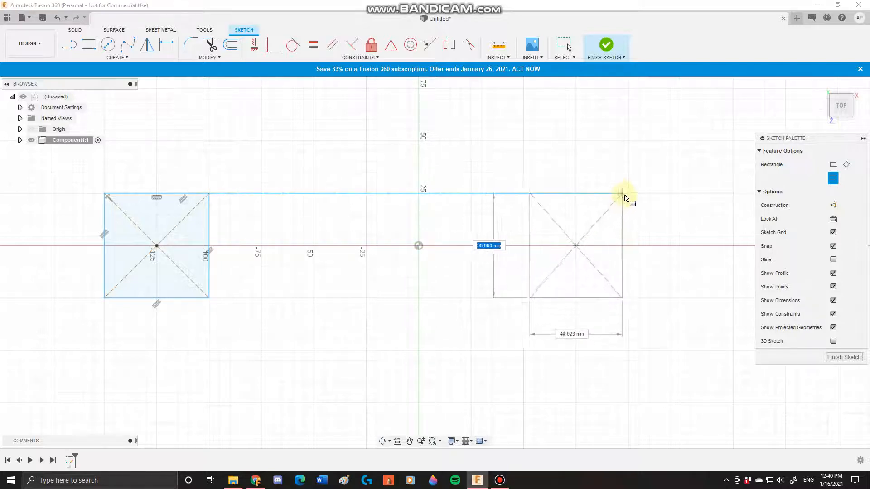
{"action": "left_click", "coordinate": [630, 194]}
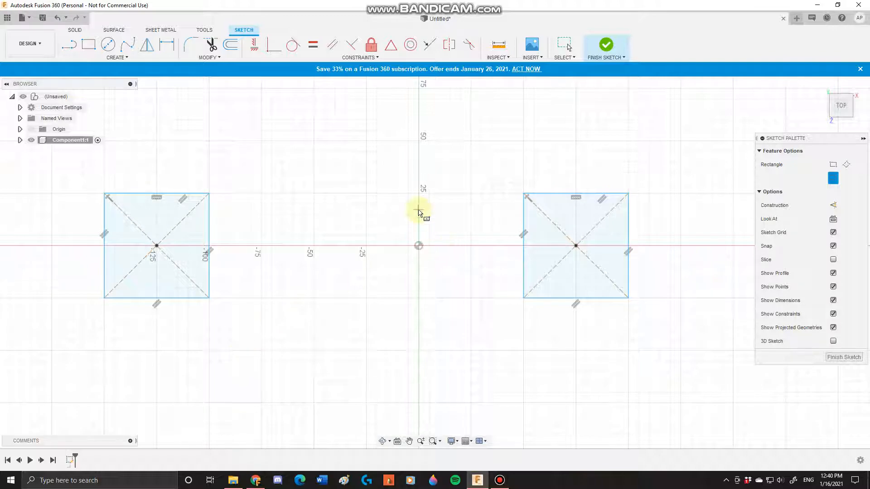
{"action": "left_click", "coordinate": [842, 358]}
Step: Extrude both square profiles 50 mm upward as new bodies to form two cubes
{"action": "middle_click_drag", "start_coordinate": [336, 386], "coordinate": [427, 238]}
{"action": "middle_click_drag", "start_coordinate": [425, 277], "coordinate": [411, 297], "text": "shift"}
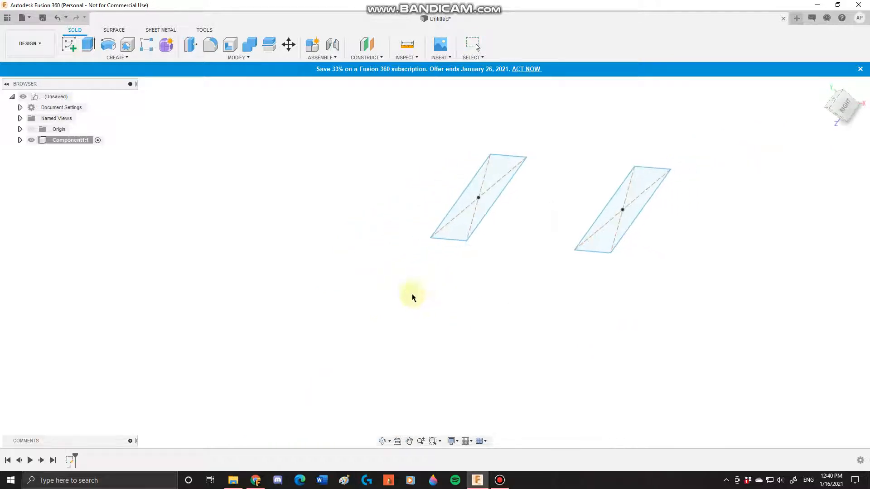
{"action": "left_click", "coordinate": [487, 200]}
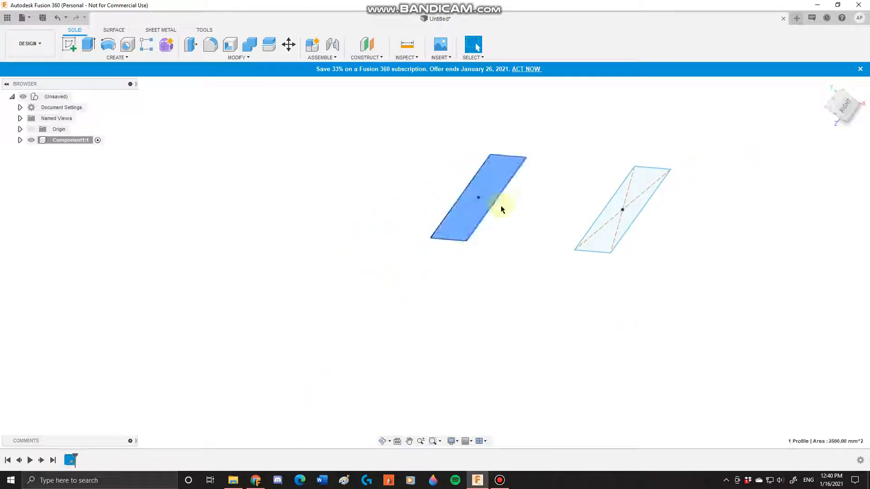
{"action": "left_click", "coordinate": [632, 217], "text": "shift"}
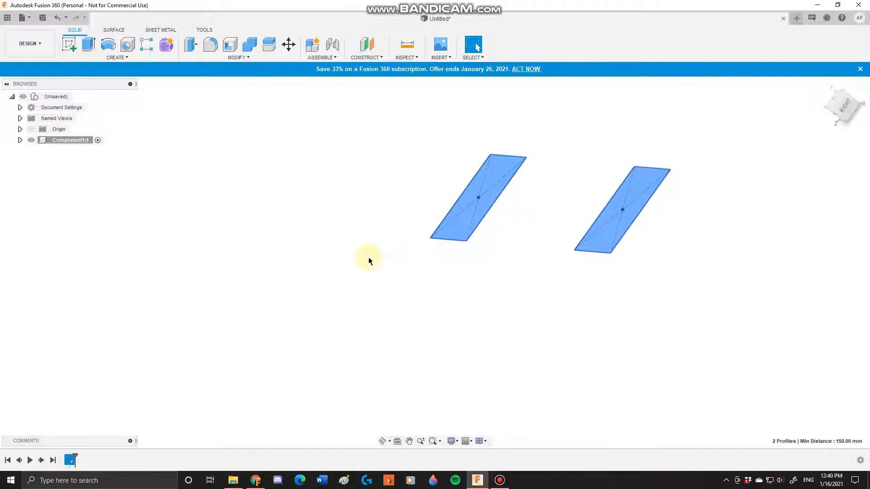
{"action": "middle_click_drag", "start_coordinate": [369, 257], "coordinate": [408, 218], "text": "shift"}
{"action": "middle_click_drag", "start_coordinate": [550, 178], "coordinate": [541, 259]}
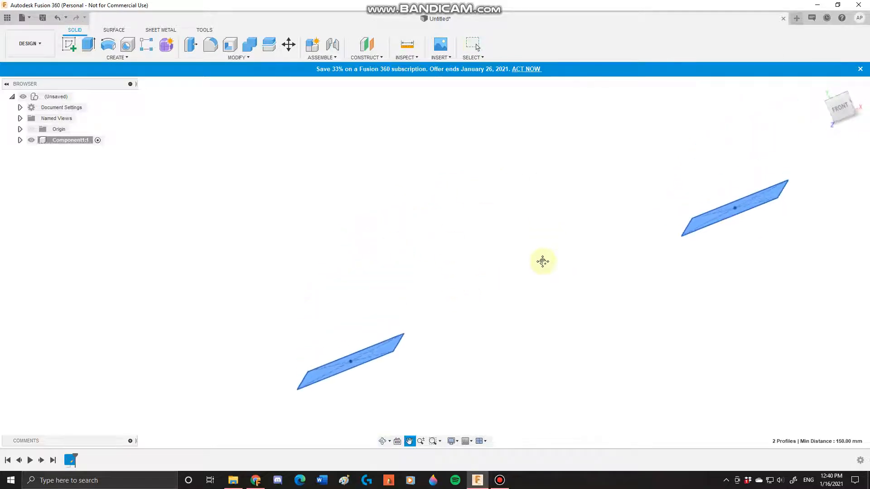
{"action": "left_click", "coordinate": [116, 58]}
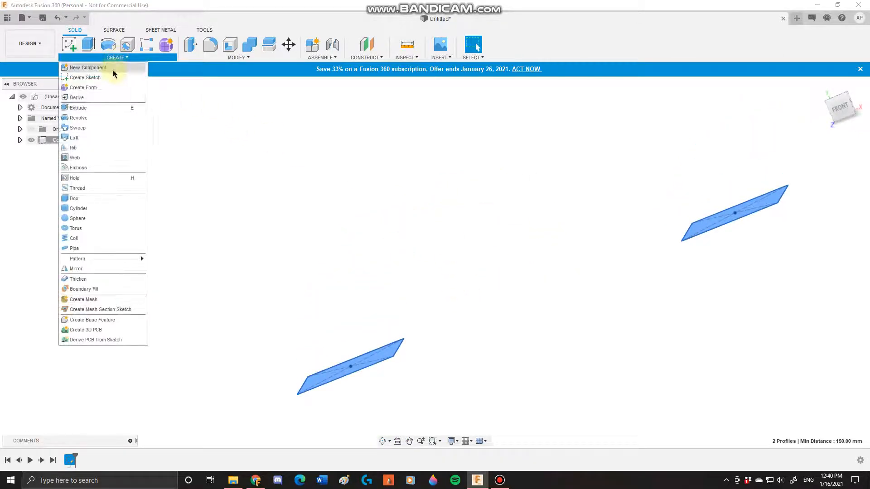
{"action": "left_click", "coordinate": [78, 108]}
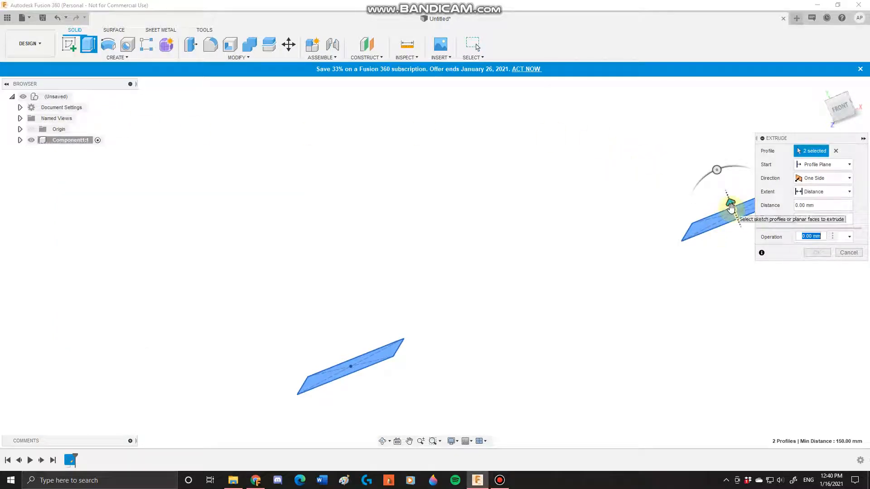
{"action": "left_click_drag", "start_coordinate": [728, 204], "coordinate": [695, 113]}
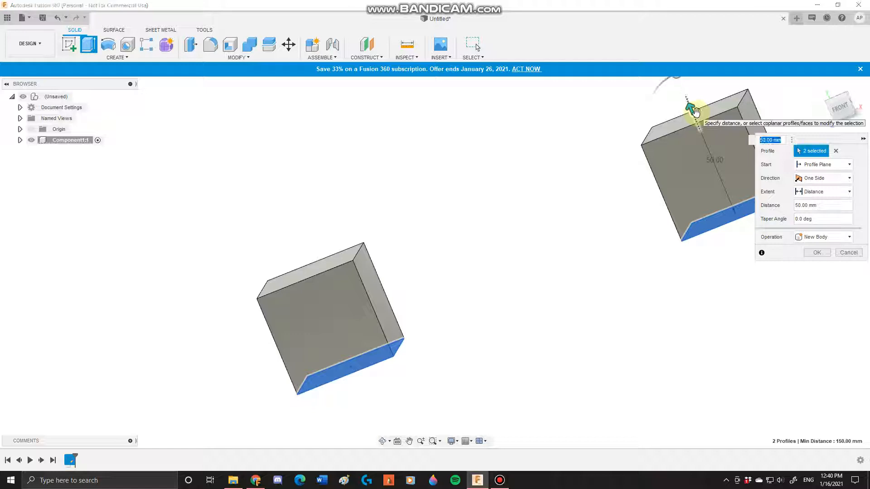
{"action": "left_click", "coordinate": [818, 251]}
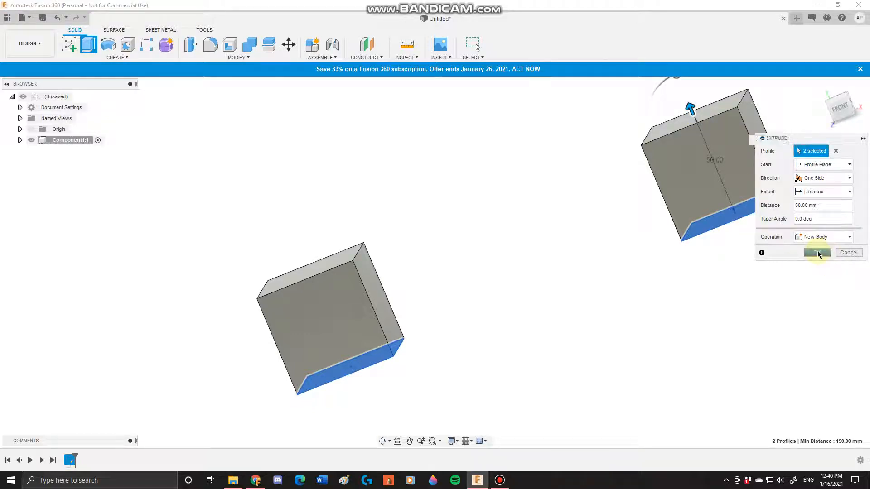
Step: Start a sketch on the left cube's side face that faces the other cube
{"action": "middle_click_drag", "start_coordinate": [769, 283], "coordinate": [763, 346]}
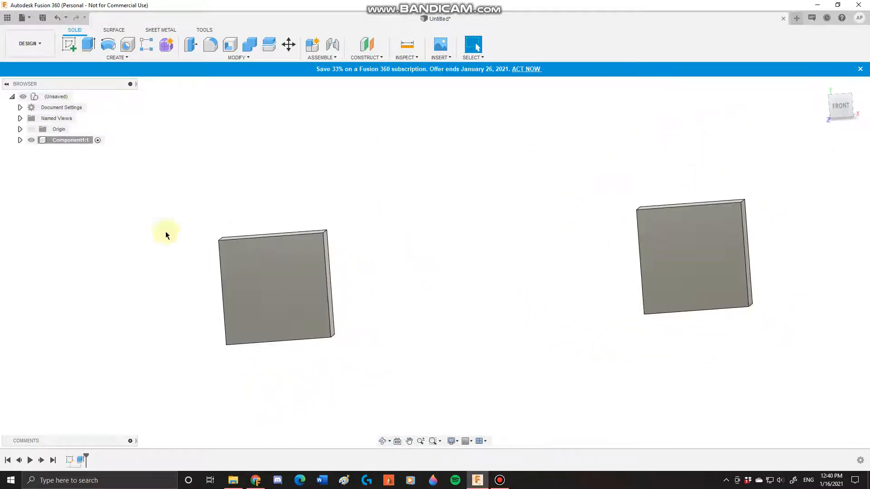
{"action": "left_click", "coordinate": [116, 58]}
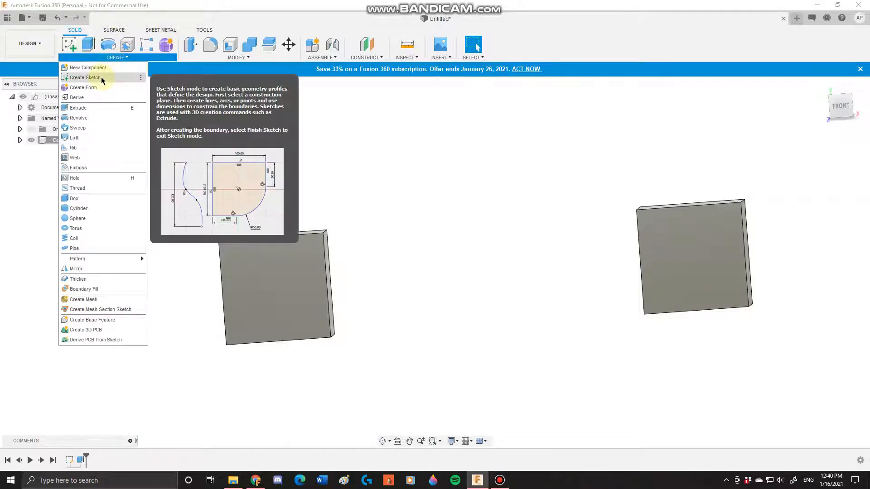
{"action": "left_click", "coordinate": [102, 77]}
{"action": "mouse_move", "coordinate": [316, 292]}
{"action": "middle_mouse_down", "text": "shift"}
{"action": "mouse_move", "coordinate": [325, 295]}
{"action": "mouse_move", "coordinate": [292, 304]}
{"action": "middle_mouse_up", "text": "shift"}
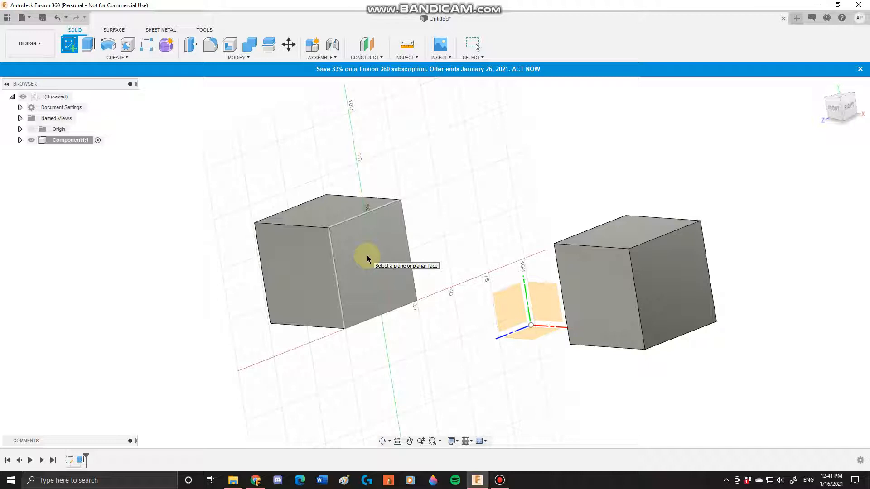
{"action": "left_click", "coordinate": [367, 257]}
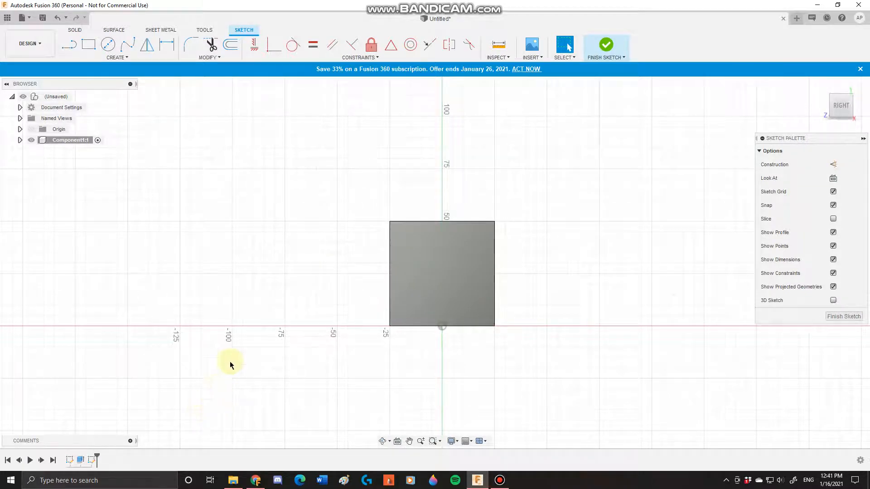
Step: Sketch a 50 by 25 mm two-point rectangle covering the upper half of the left cube's inner face and finish the sketch
{"action": "mouse_move", "coordinate": [230, 361]}
{"action": "middle_mouse_down", "text": "shift"}
{"action": "mouse_move", "coordinate": [266, 358]}
{"action": "mouse_move", "coordinate": [293, 376]}
{"action": "middle_mouse_up", "text": "shift"}
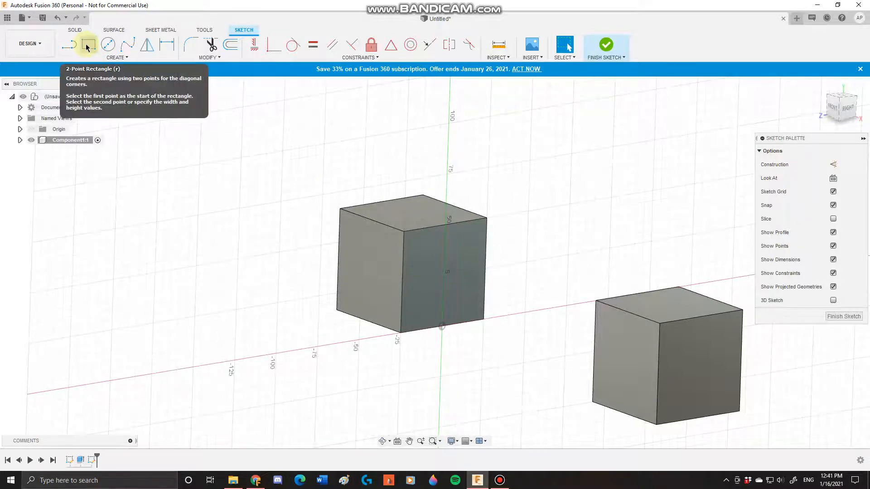
{"action": "left_click", "coordinate": [96, 56]}
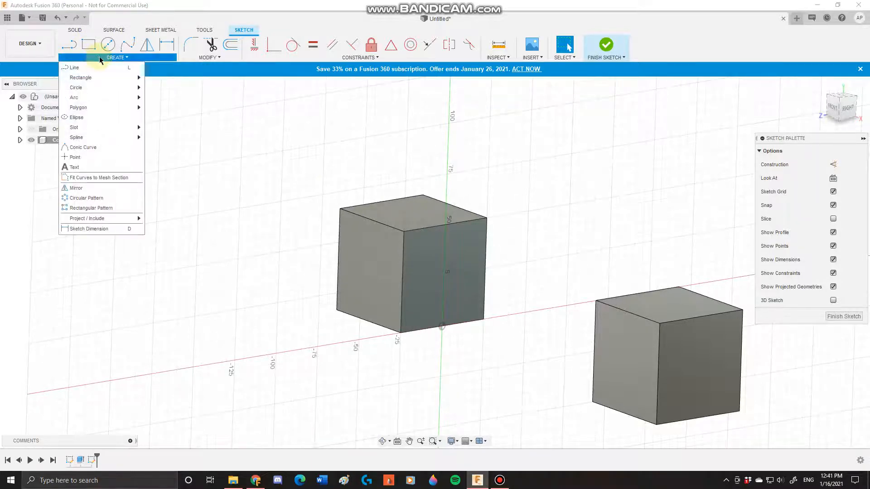
{"action": "mouse_move", "coordinate": [120, 79]}
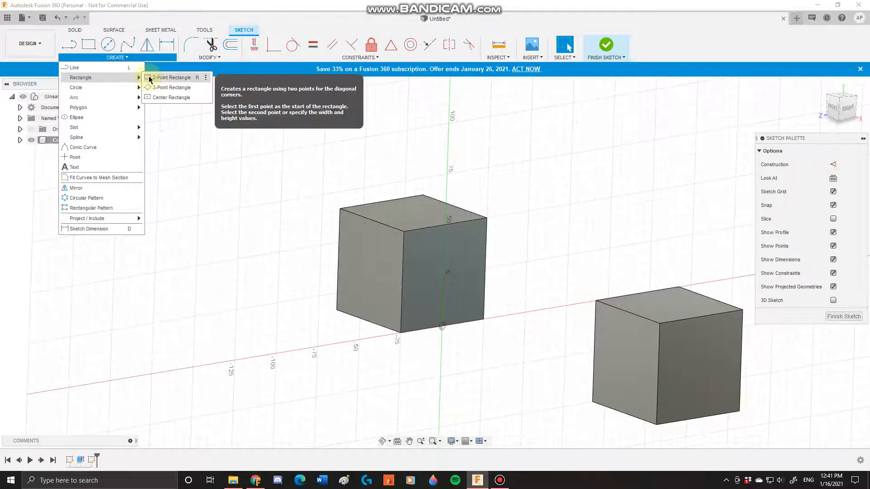
{"action": "left_click", "coordinate": [156, 78]}
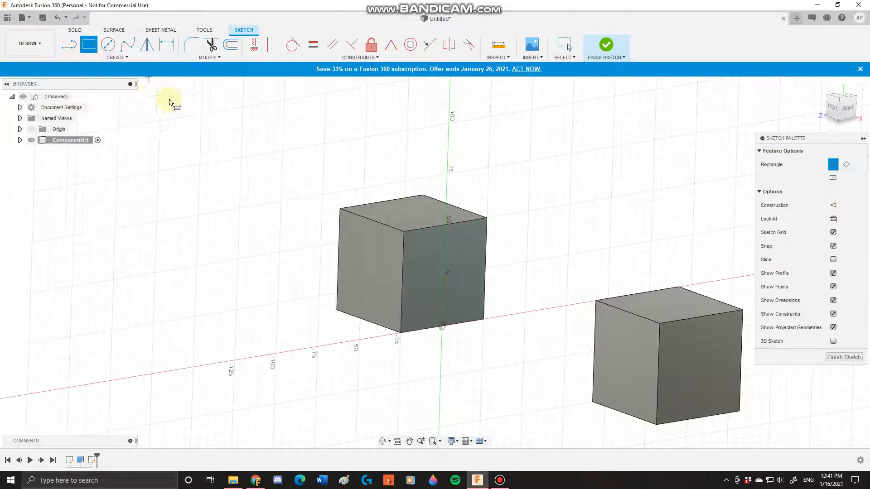
{"action": "left_click", "coordinate": [405, 231]}
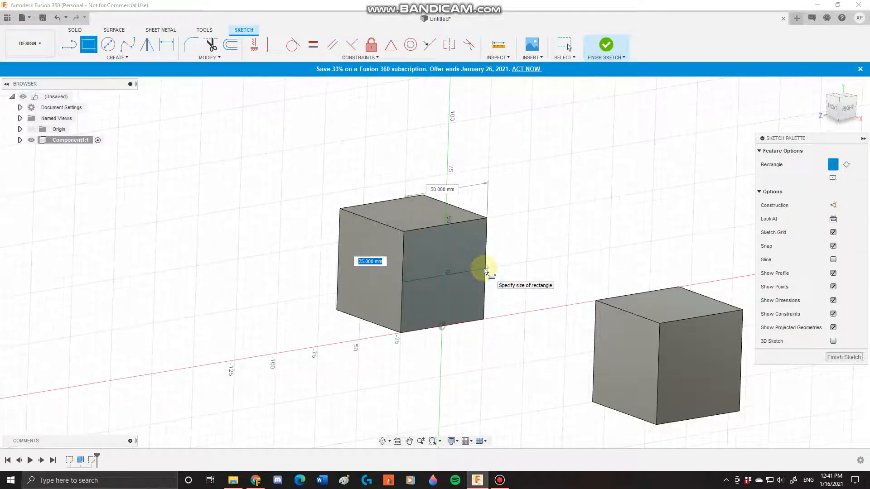
{"action": "left_click", "coordinate": [485, 271]}
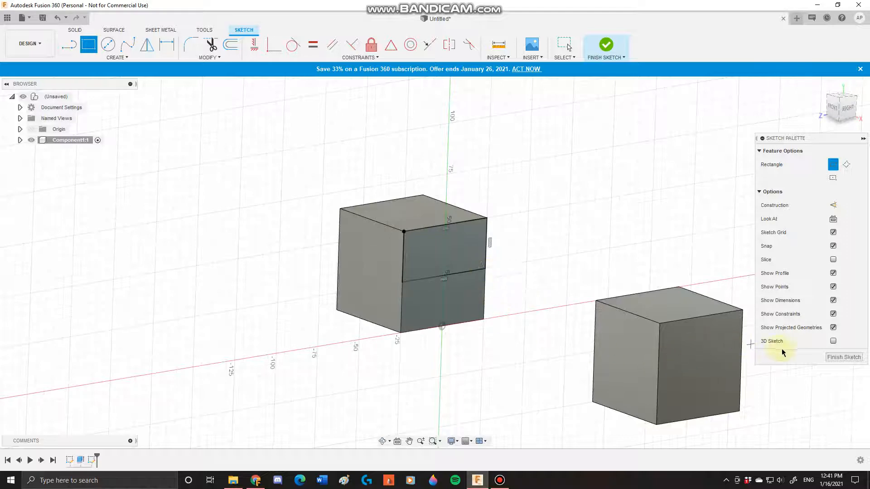
{"action": "left_click", "coordinate": [843, 357]}
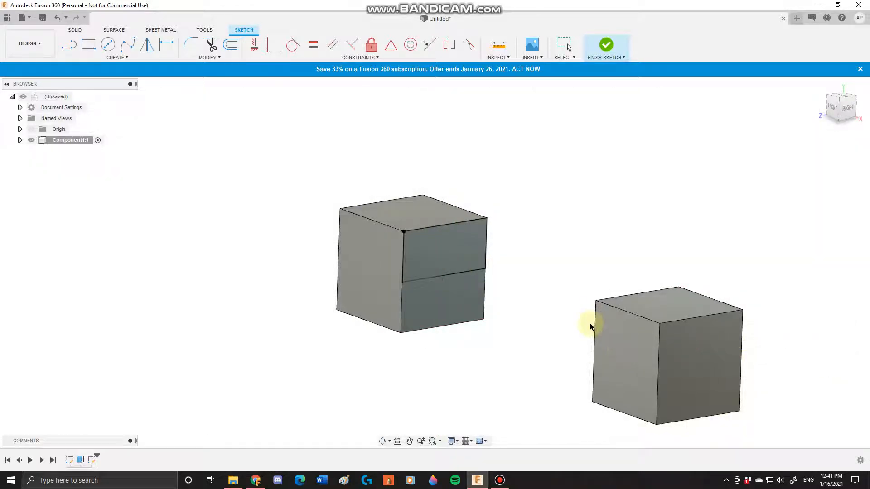
Step: Extrude the half-height rectangle To Object up to the facing side of the right cube, joining the two cubes
{"action": "left_click", "coordinate": [442, 234]}
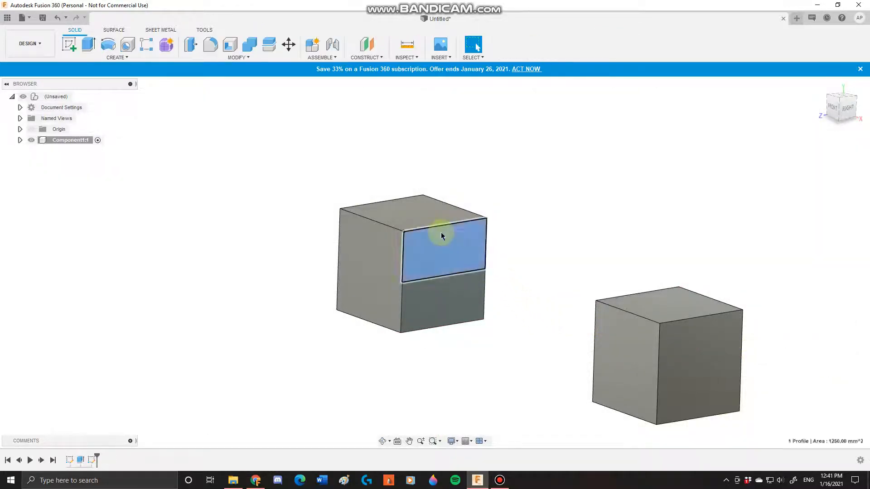
{"action": "left_click", "coordinate": [123, 57]}
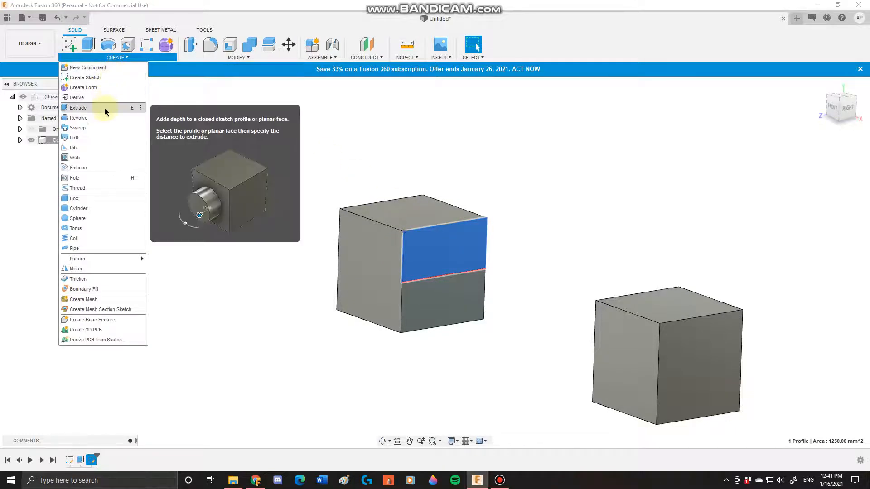
{"action": "left_click", "coordinate": [104, 109]}
{"action": "middle_click_drag", "start_coordinate": [352, 213], "coordinate": [378, 239], "text": "shift"}
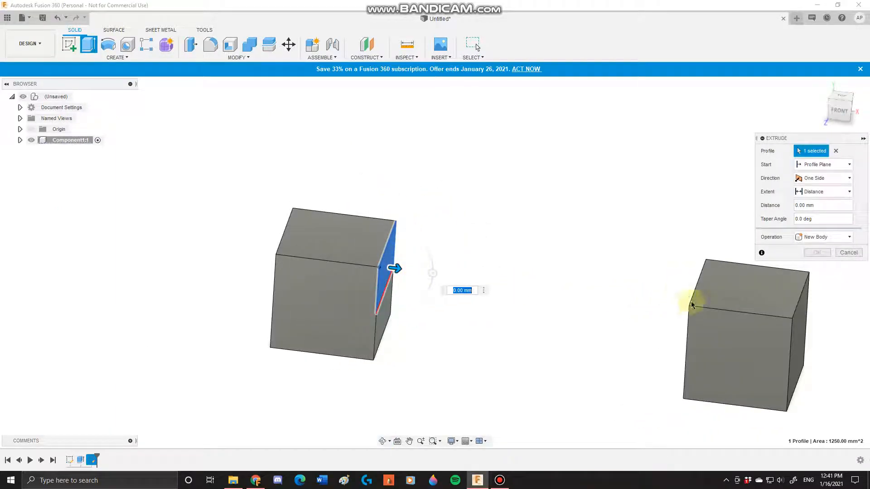
{"action": "middle_click_drag", "start_coordinate": [660, 331], "coordinate": [678, 341], "text": "shift"}
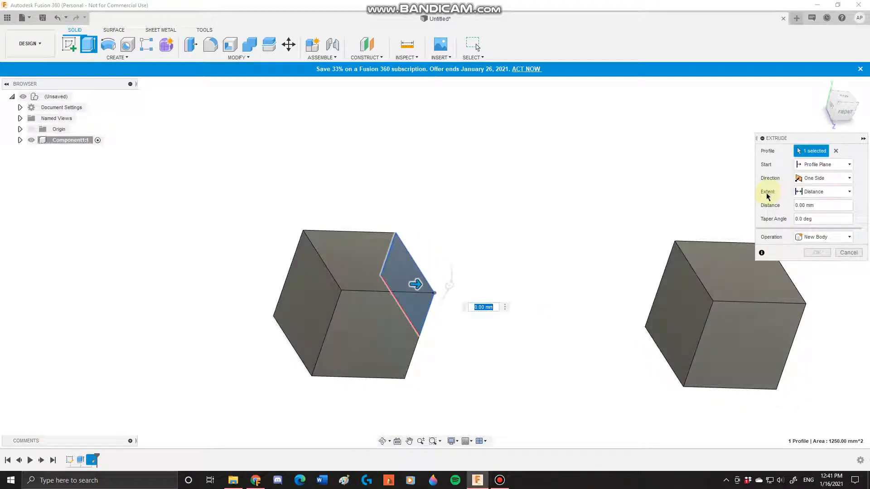
{"action": "left_click", "coordinate": [799, 192]}
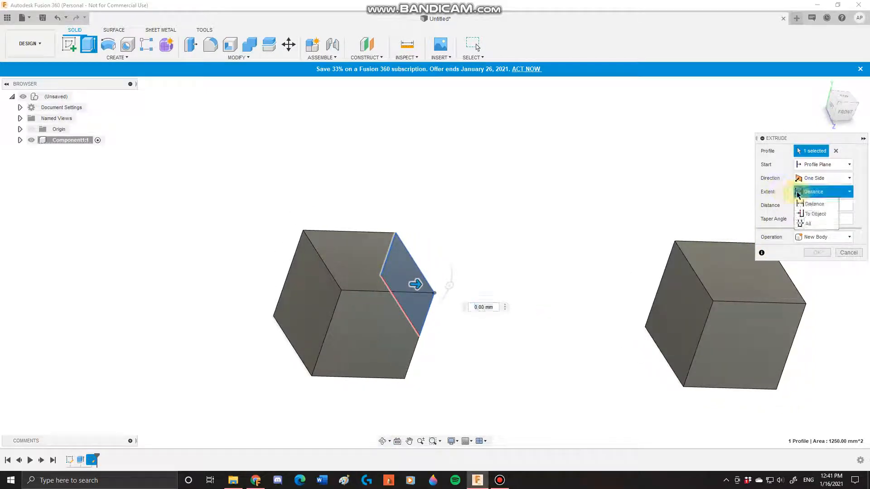
{"action": "left_click", "coordinate": [811, 214]}
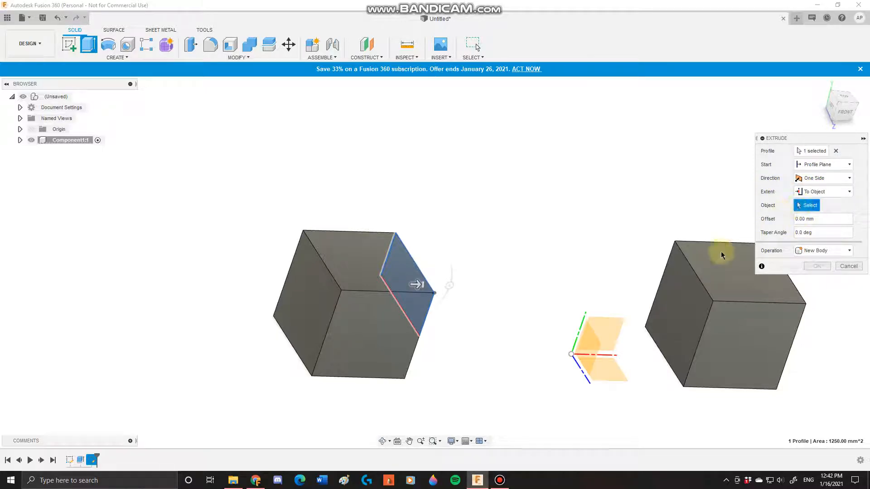
{"action": "left_click", "coordinate": [673, 298]}
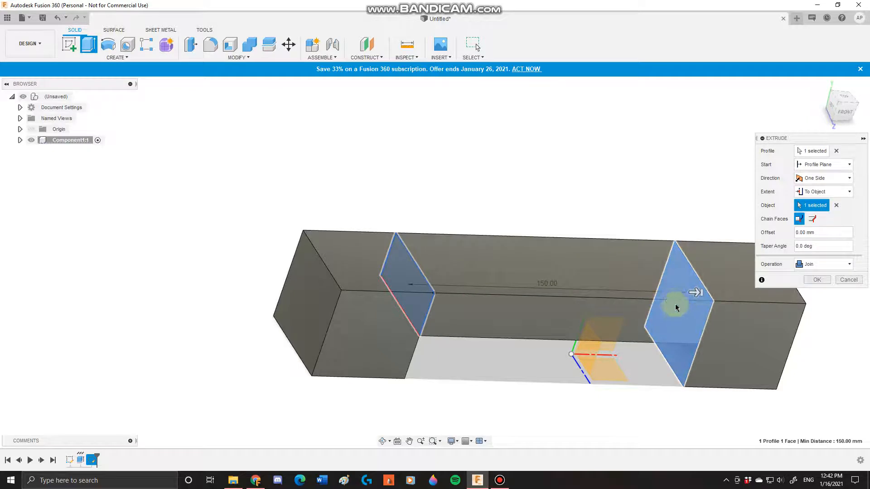
{"action": "middle_click_drag", "start_coordinate": [675, 307], "coordinate": [628, 276], "text": "shift"}
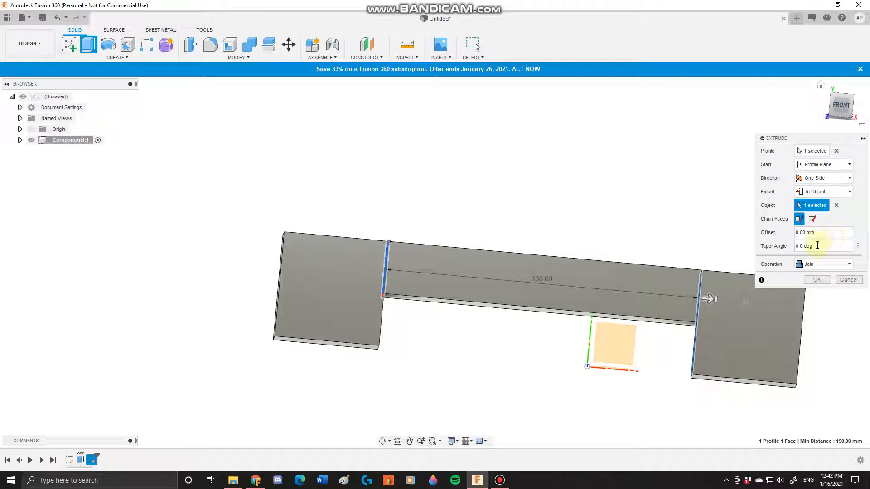
{"action": "left_click", "coordinate": [811, 281]}
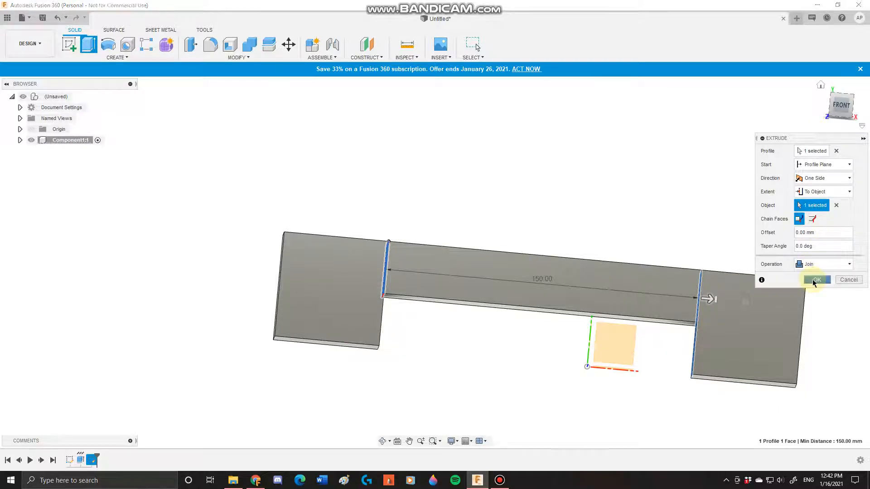
Step: Start a sketch on the front face of the joined bridge-shaped body
{"action": "middle_click_drag", "start_coordinate": [638, 261], "coordinate": [588, 315], "text": "shift"}
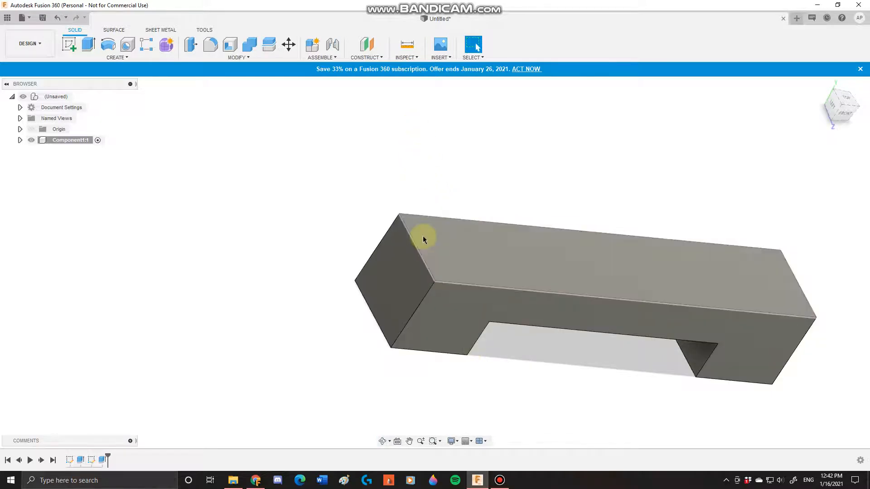
{"action": "left_click", "coordinate": [120, 59]}
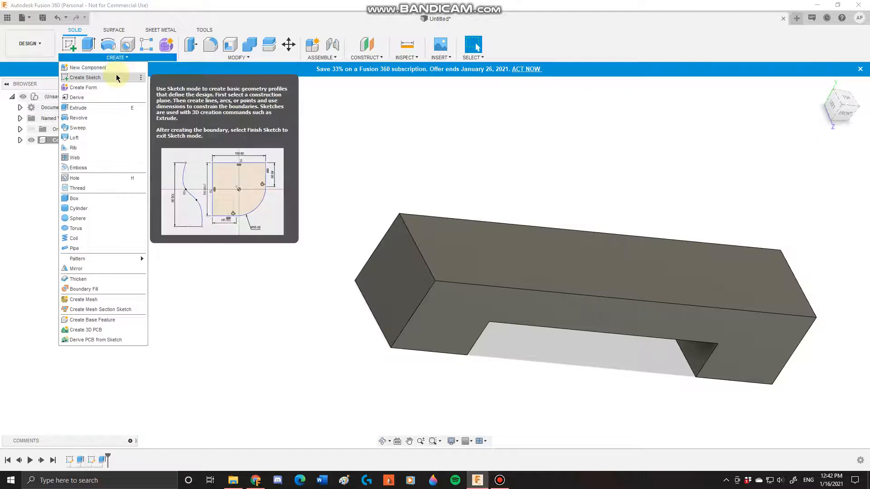
{"action": "left_click", "coordinate": [86, 77]}
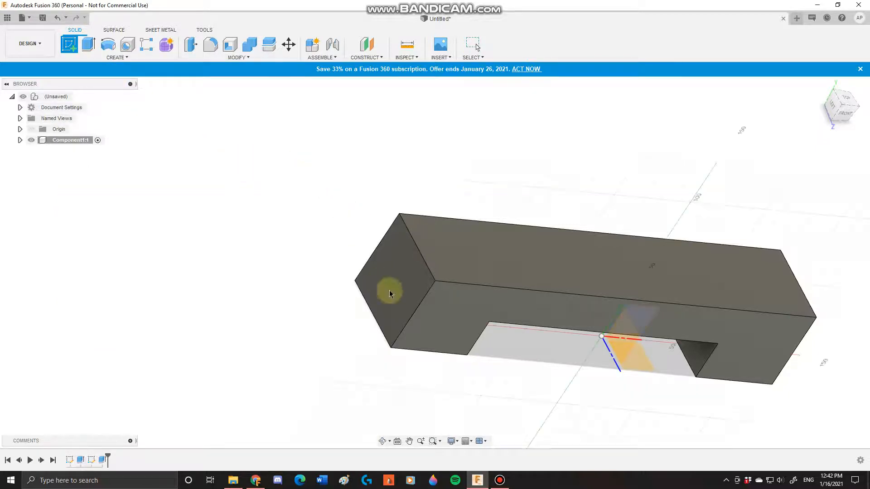
{"action": "left_click", "coordinate": [462, 328]}
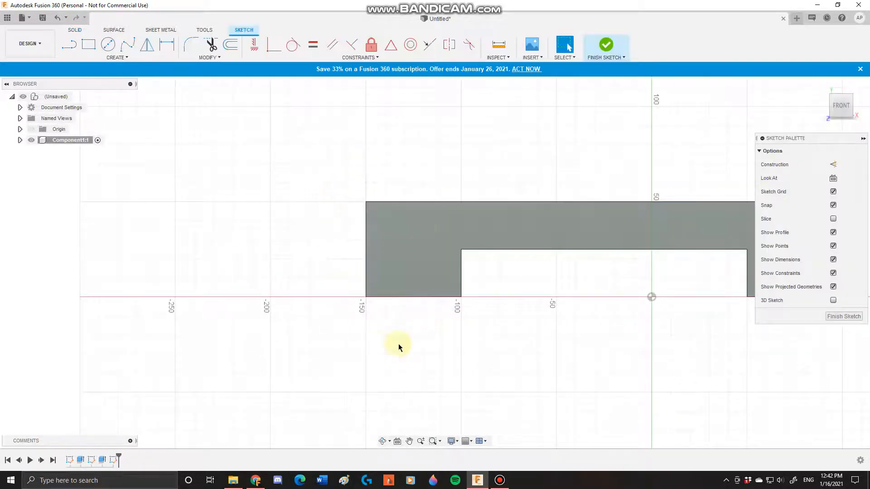
{"action": "mouse_move", "coordinate": [315, 263]}
{"action": "middle_mouse_down"}
{"action": "mouse_move", "coordinate": [388, 300]}
{"action": "mouse_move", "coordinate": [424, 295]}
{"action": "middle_mouse_up"}
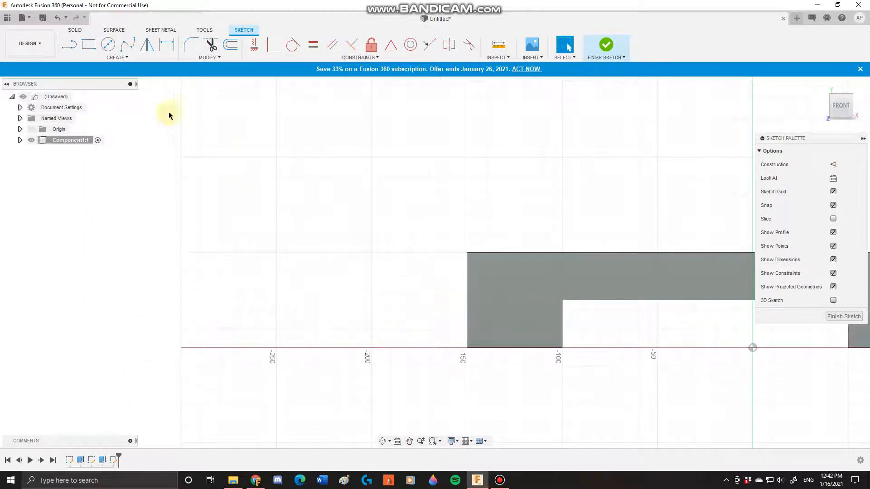
Step: Sketch a center diameter circle about 40 mm across on the front face's upper-left corner and finish the sketch
{"action": "left_click", "coordinate": [119, 58]}
{"action": "mouse_move", "coordinate": [124, 87]}
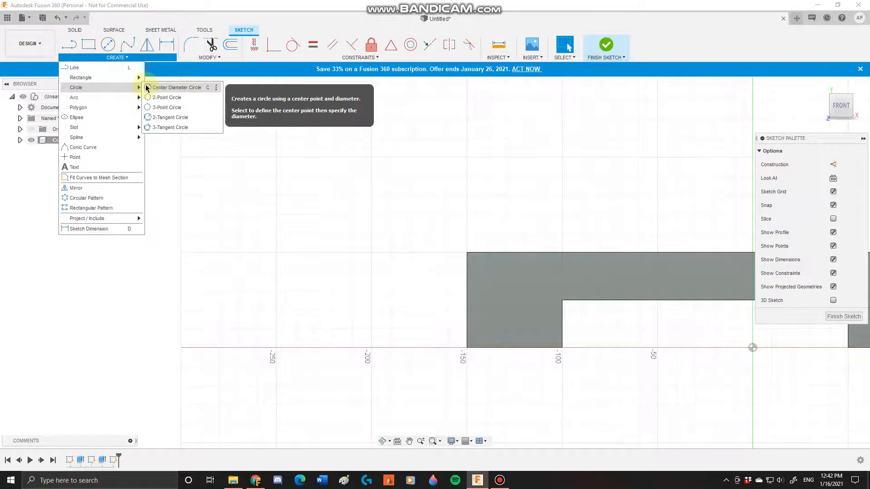
{"action": "left_click", "coordinate": [147, 87]}
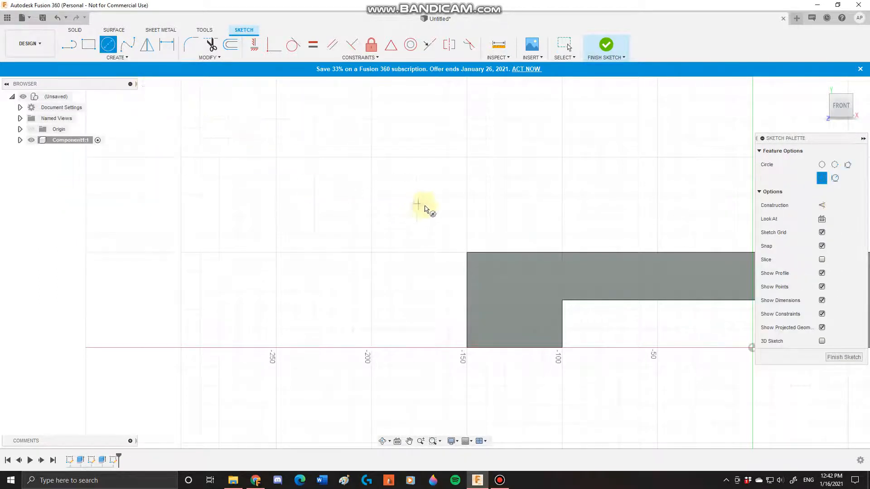
{"action": "left_click", "coordinate": [467, 253]}
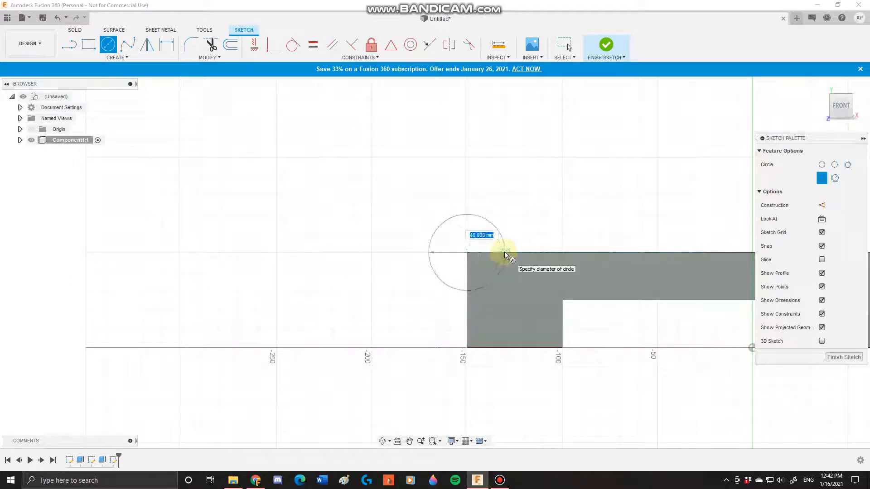
{"action": "left_click", "coordinate": [505, 252]}
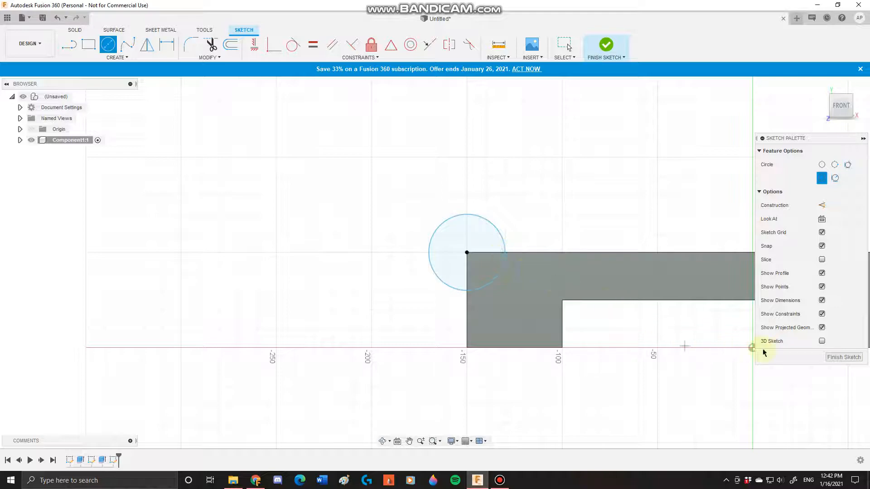
{"action": "left_click", "coordinate": [841, 359]}
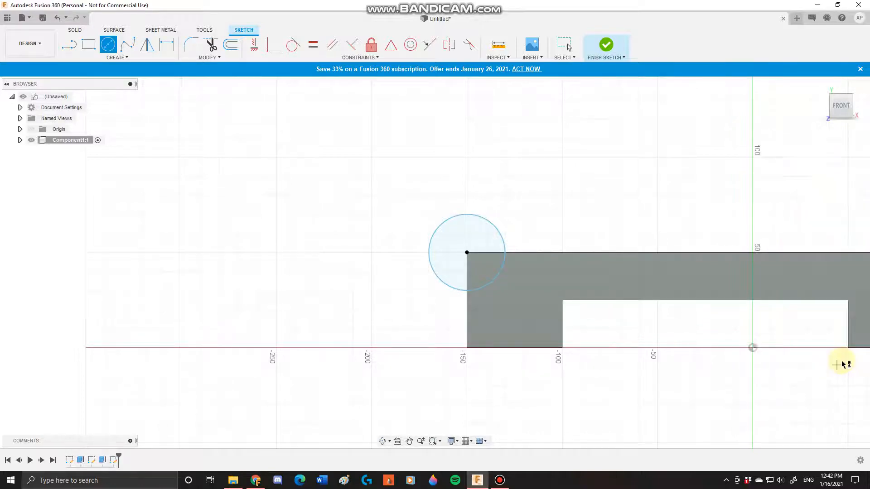
Step: Extrude both regions of the circle by -50 mm through the body's depth as a cut
{"action": "mouse_move", "coordinate": [423, 340]}
{"action": "middle_mouse_down", "text": "shift"}
{"action": "mouse_move", "coordinate": [499, 319]}
{"action": "mouse_move", "coordinate": [521, 342]}
{"action": "mouse_move", "coordinate": [477, 351]}
{"action": "middle_mouse_up", "text": "shift"}
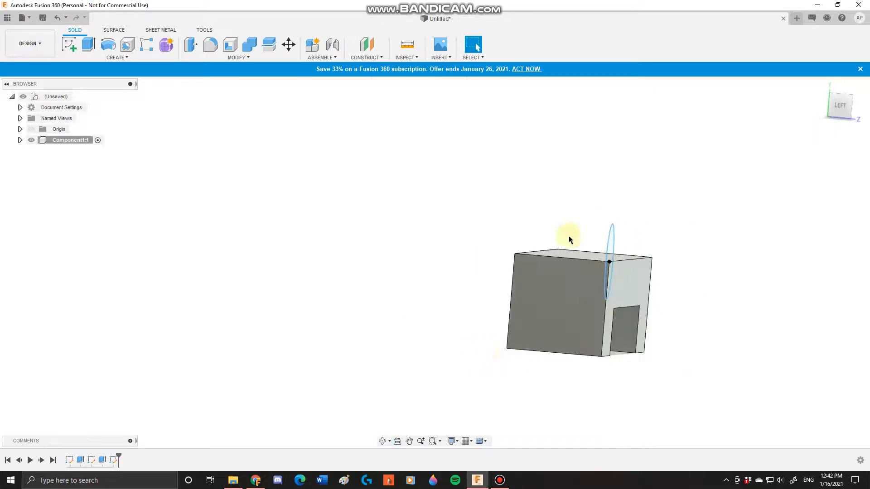
{"action": "mouse_move", "coordinate": [513, 326]}
{"action": "middle_mouse_down", "text": "shift"}
{"action": "mouse_move", "coordinate": [458, 354]}
{"action": "mouse_move", "coordinate": [488, 313]}
{"action": "middle_mouse_up", "text": "shift"}
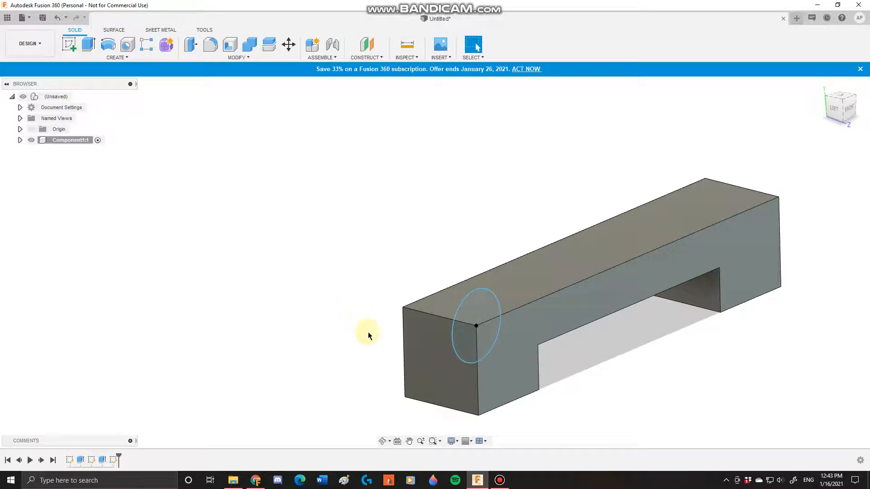
{"action": "left_click", "coordinate": [468, 346]}
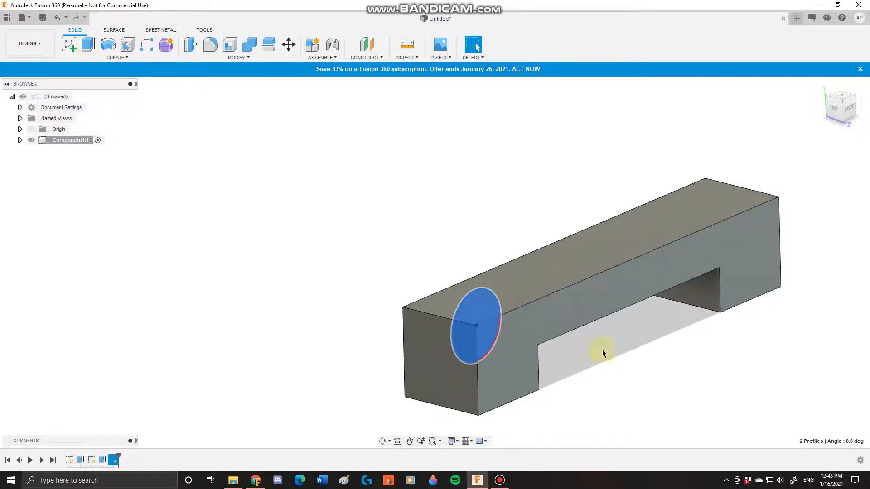
{"action": "middle_click_drag", "start_coordinate": [619, 350], "coordinate": [691, 368], "text": "shift"}
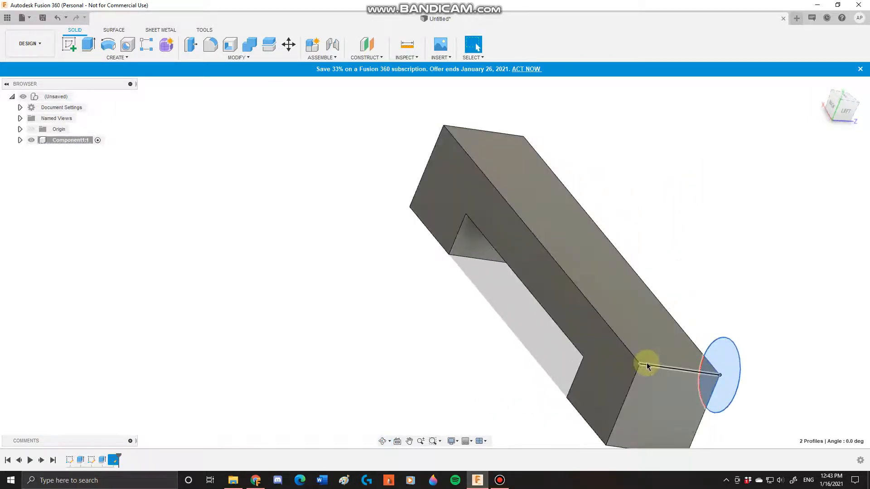
{"action": "middle_click_drag", "start_coordinate": [627, 364], "coordinate": [550, 355], "text": "shift"}
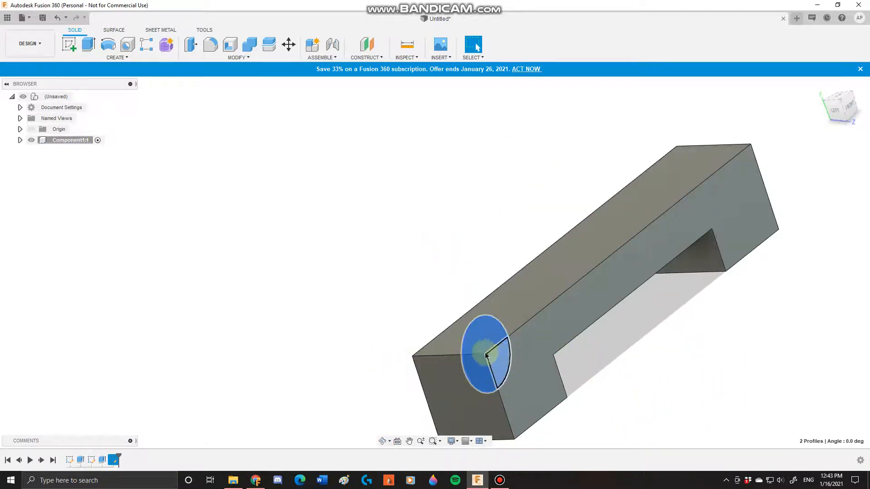
{"action": "middle_click_drag", "start_coordinate": [377, 366], "coordinate": [497, 354], "text": "shift"}
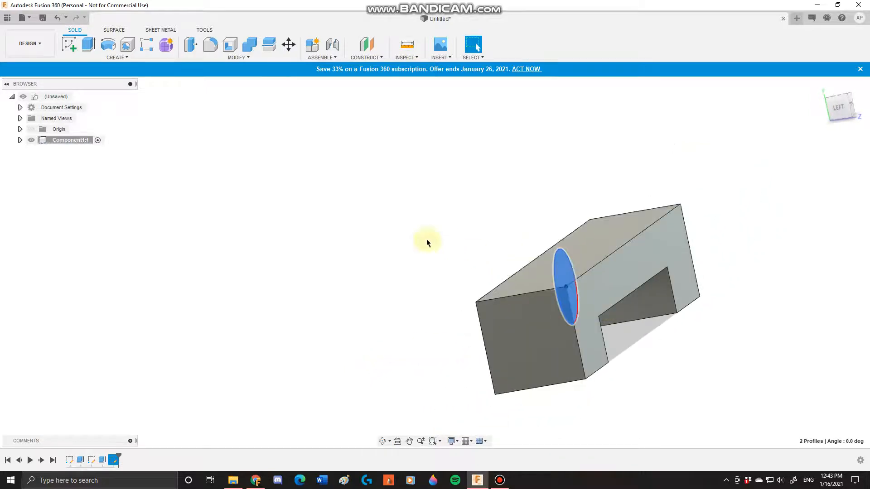
{"action": "left_click", "coordinate": [153, 59]}
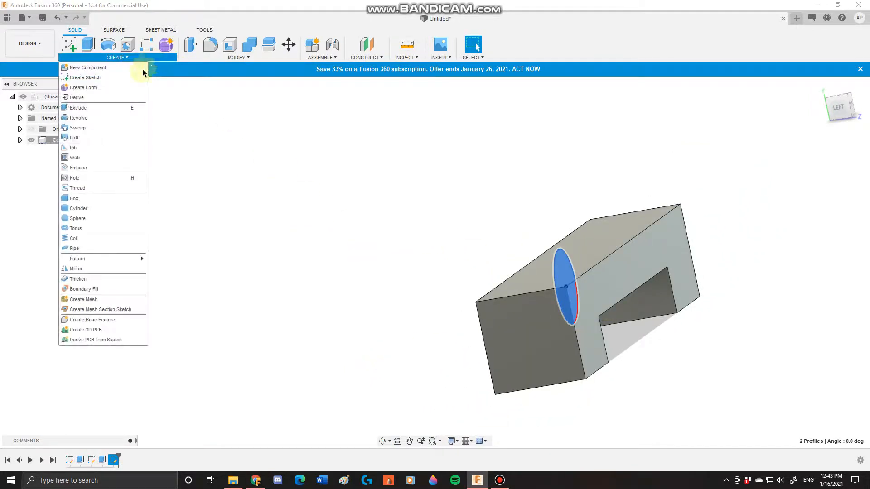
{"action": "left_click", "coordinate": [121, 108]}
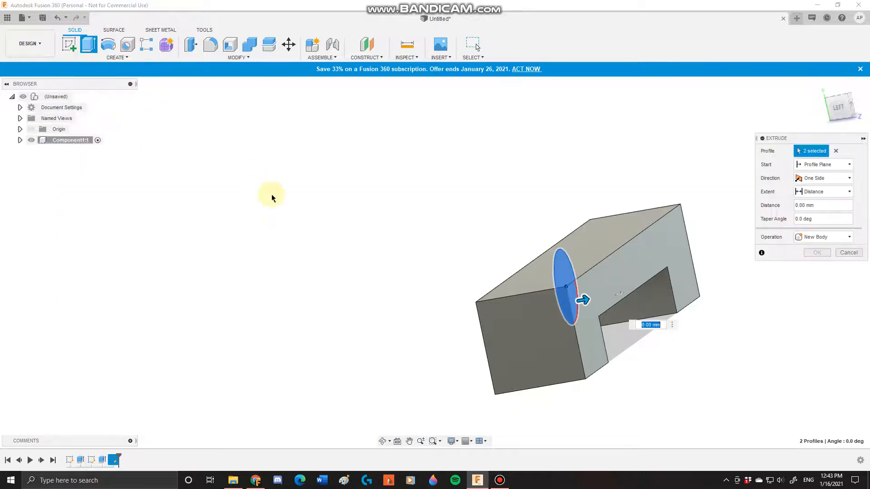
{"action": "middle_click_drag", "start_coordinate": [271, 194], "coordinate": [405, 246], "text": "shift"}
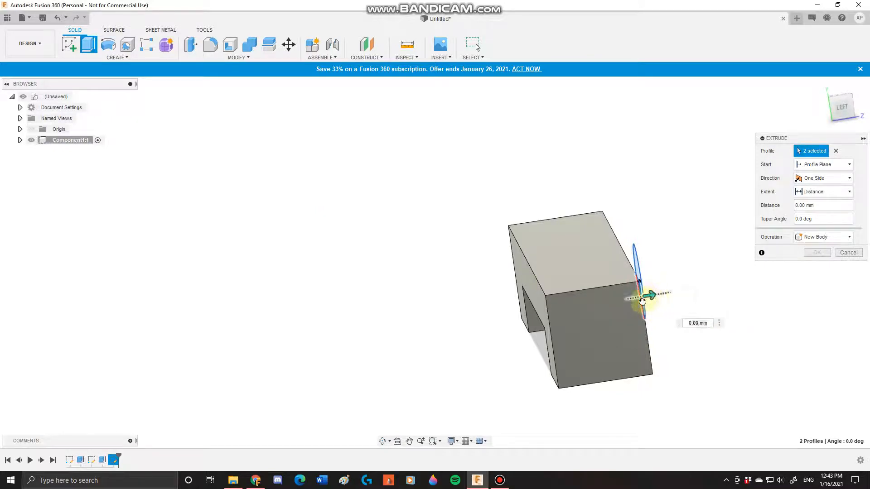
{"action": "left_click_drag", "start_coordinate": [655, 296], "coordinate": [567, 328]}
{"action": "middle_click_drag", "start_coordinate": [540, 357], "coordinate": [572, 363], "text": "shift"}
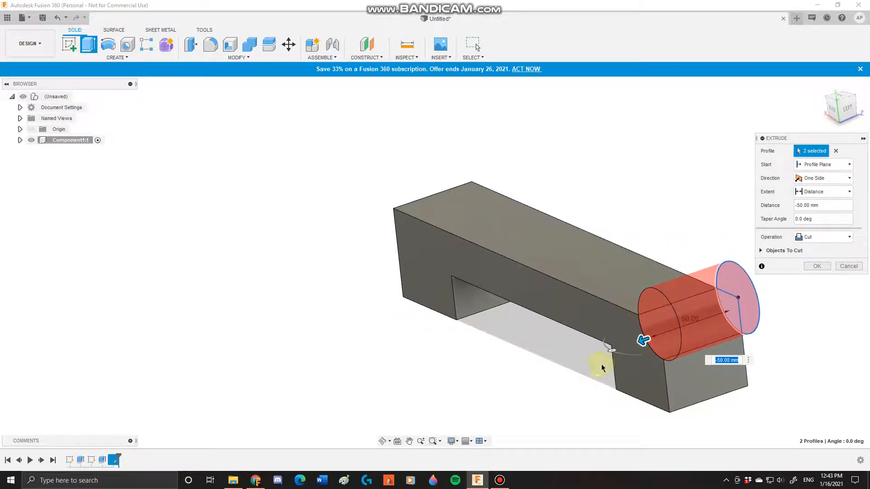
Step: Taper the circular extrusion by 5 degrees and set its operation to Join
{"action": "mouse_move", "coordinate": [610, 350]}
{"action": "left_mouse_down"}
{"action": "mouse_move", "coordinate": [611, 359]}
{"action": "mouse_move", "coordinate": [598, 354]}
{"action": "left_mouse_up"}
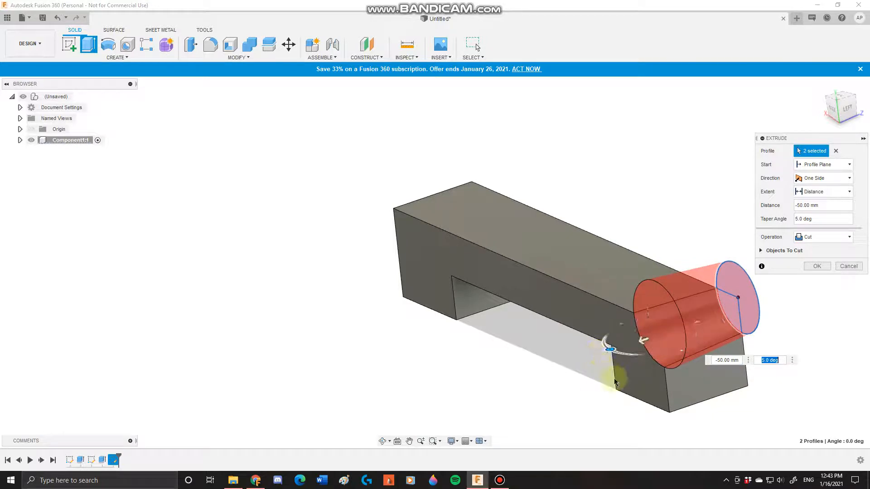
{"action": "middle_click_drag", "start_coordinate": [601, 363], "coordinate": [533, 329]}
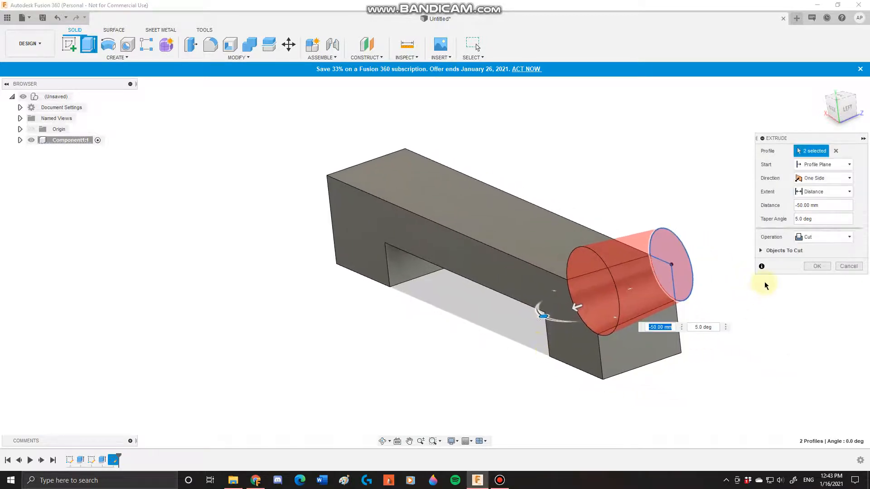
{"action": "left_click", "coordinate": [799, 237]}
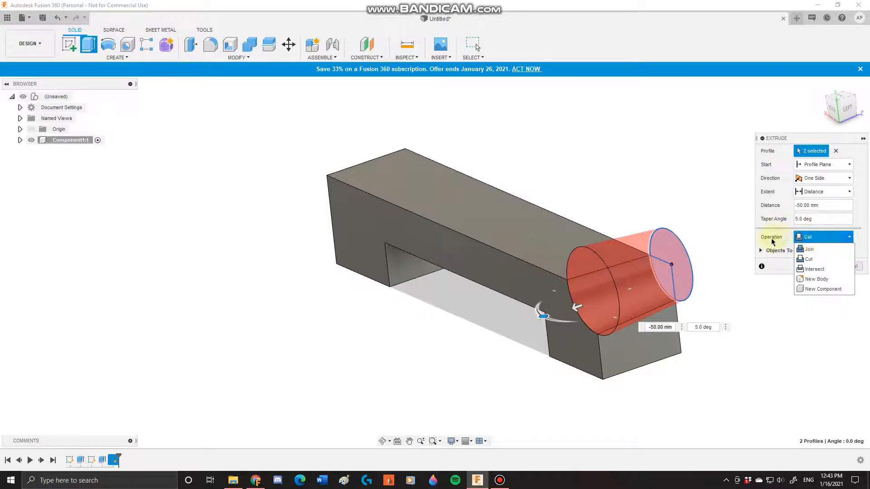
{"action": "left_click", "coordinate": [801, 250]}
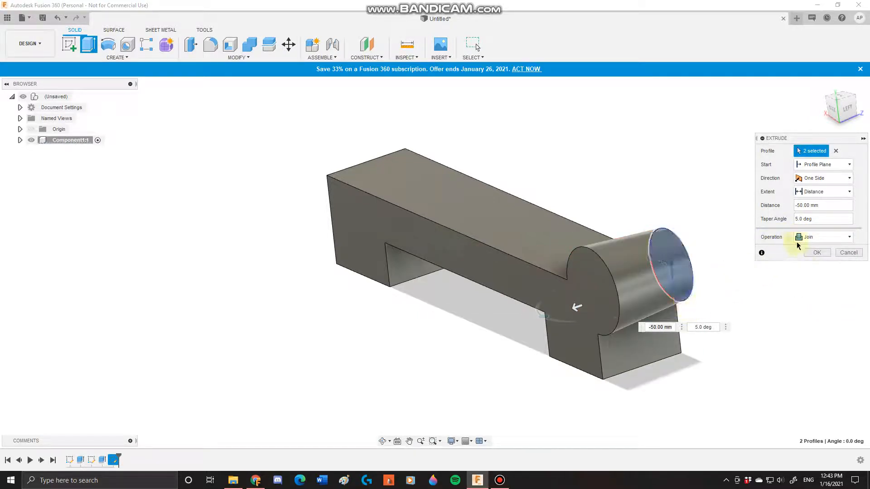
Step: Change the circular extrusion's operation to Intersect
{"action": "mouse_move", "coordinate": [713, 276]}
{"action": "middle_mouse_down", "text": "shift"}
{"action": "mouse_move", "coordinate": [693, 278]}
{"action": "mouse_move", "coordinate": [725, 266]}
{"action": "mouse_move", "coordinate": [711, 288]}
{"action": "middle_mouse_up", "text": "shift"}
{"action": "left_click", "coordinate": [803, 237]}
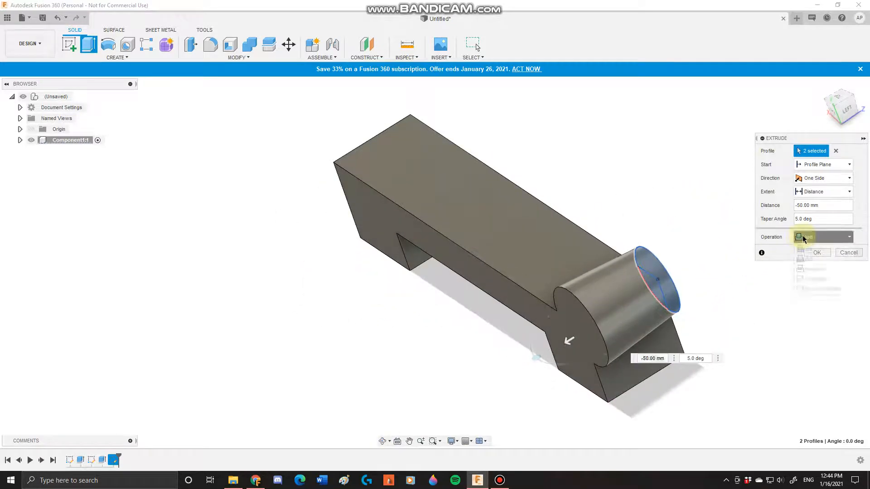
{"action": "left_click", "coordinate": [804, 268]}
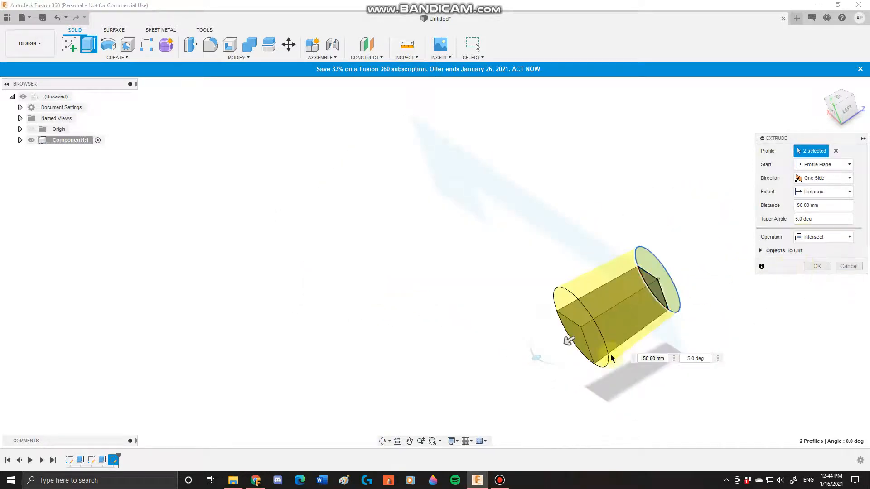
Step: Change the tapered circular extrusion's operation to Cut and apply it to the body's corner
{"action": "middle_click_drag", "start_coordinate": [595, 366], "coordinate": [609, 347], "text": "shift"}
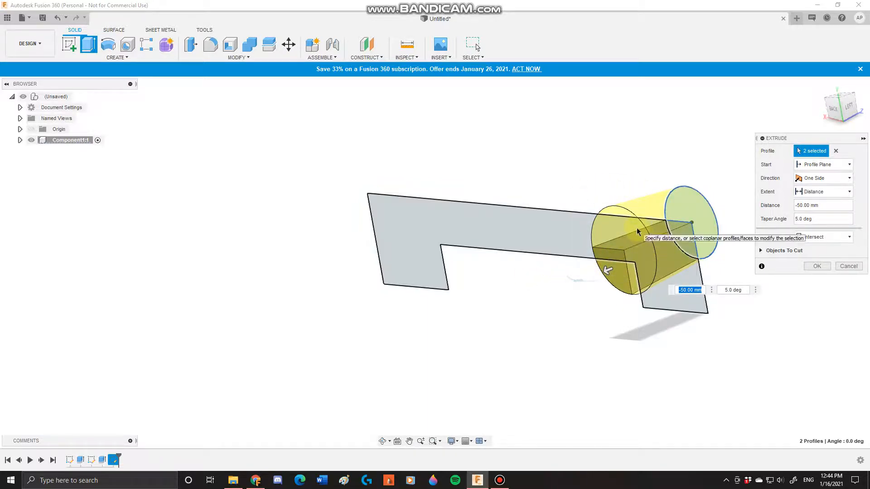
{"action": "left_click", "coordinate": [798, 237]}
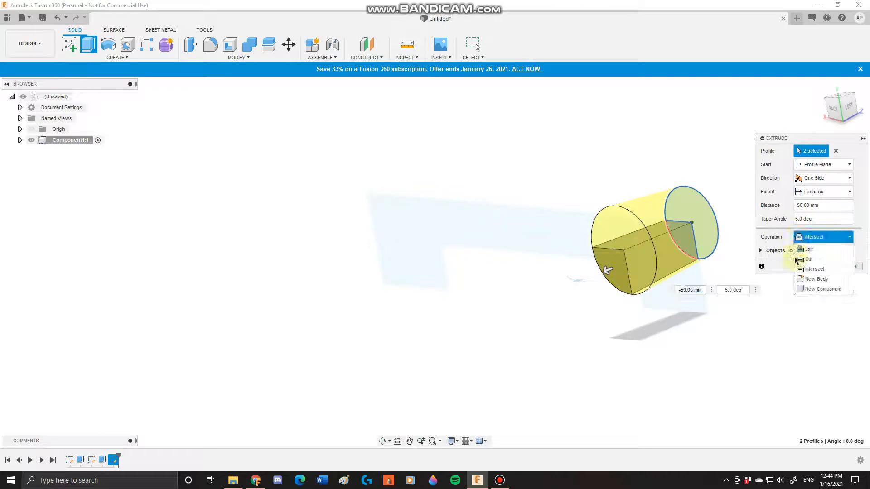
{"action": "left_click", "coordinate": [799, 260]}
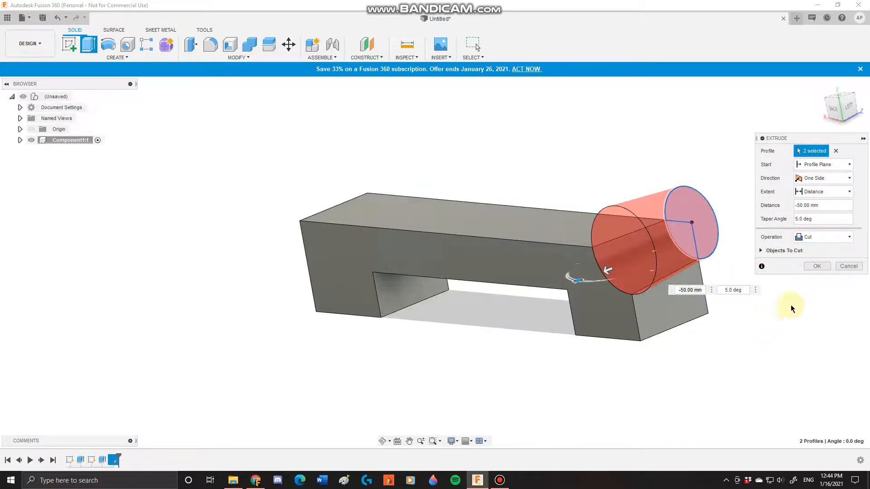
{"action": "left_click", "coordinate": [814, 266]}
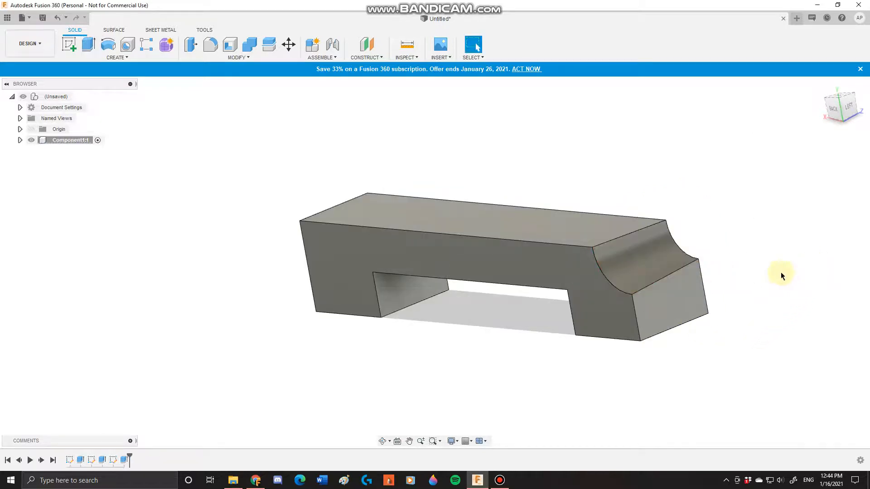
Step: Start a new sketch on the square end face opposite the circular corner cut
{"action": "middle_click_drag", "start_coordinate": [703, 331], "coordinate": [626, 284], "text": "shift"}
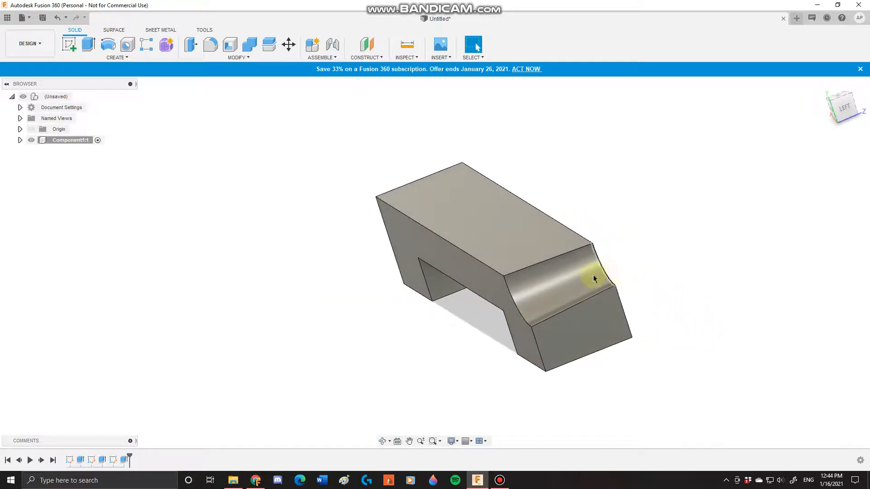
{"action": "middle_click_drag", "start_coordinate": [616, 226], "coordinate": [626, 254], "text": "shift"}
{"action": "scroll", "coordinate": [688, 191], "scroll_direction": "up", "scroll_amount": 1}
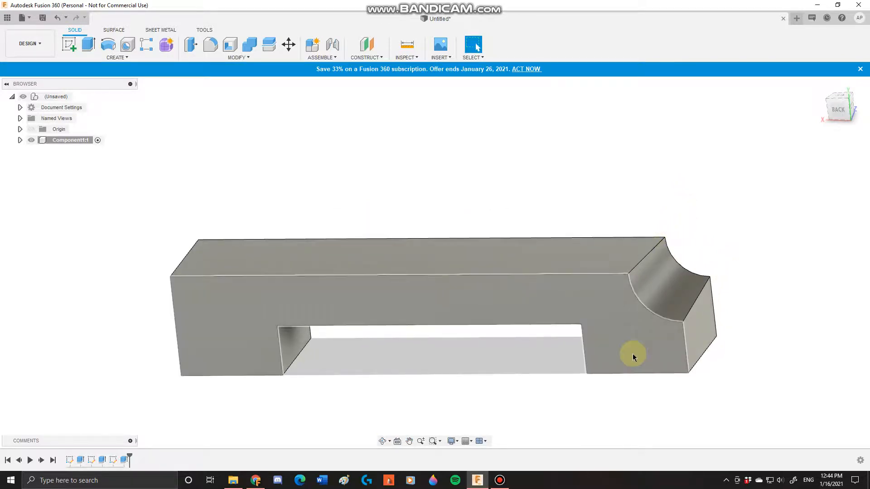
{"action": "middle_click_drag", "start_coordinate": [632, 354], "coordinate": [613, 360]}
{"action": "middle_click_drag", "start_coordinate": [387, 397], "coordinate": [490, 132], "text": "shift"}
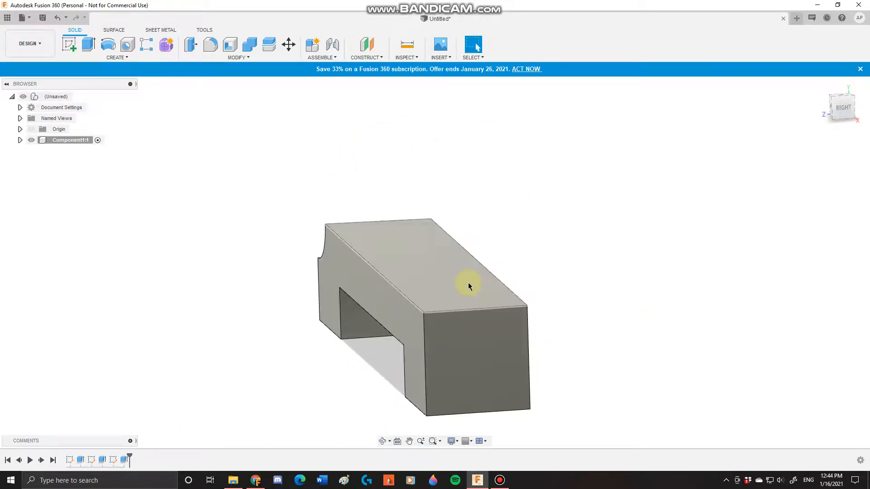
{"action": "middle_click_drag", "start_coordinate": [468, 270], "coordinate": [485, 214]}
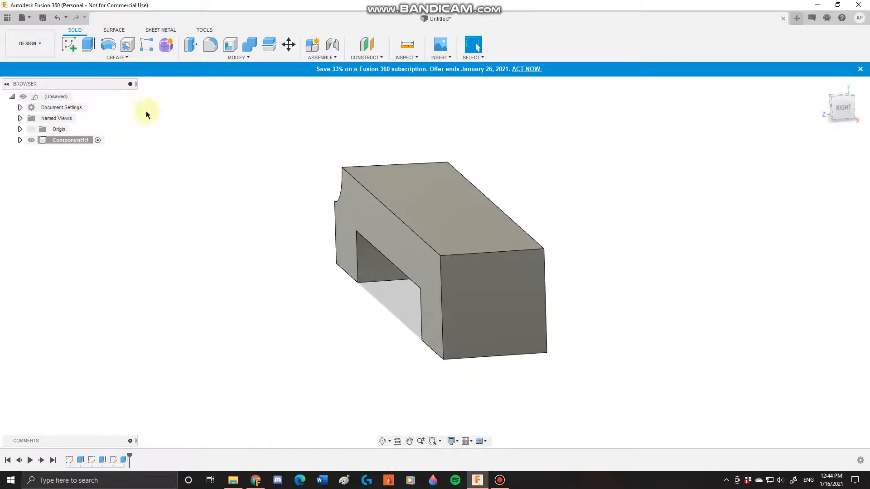
{"action": "left_click", "coordinate": [79, 56]}
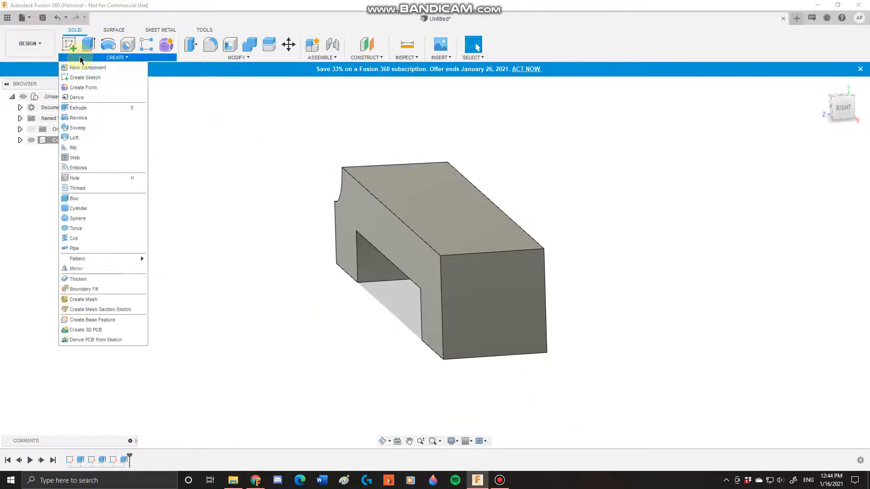
{"action": "left_click", "coordinate": [79, 78]}
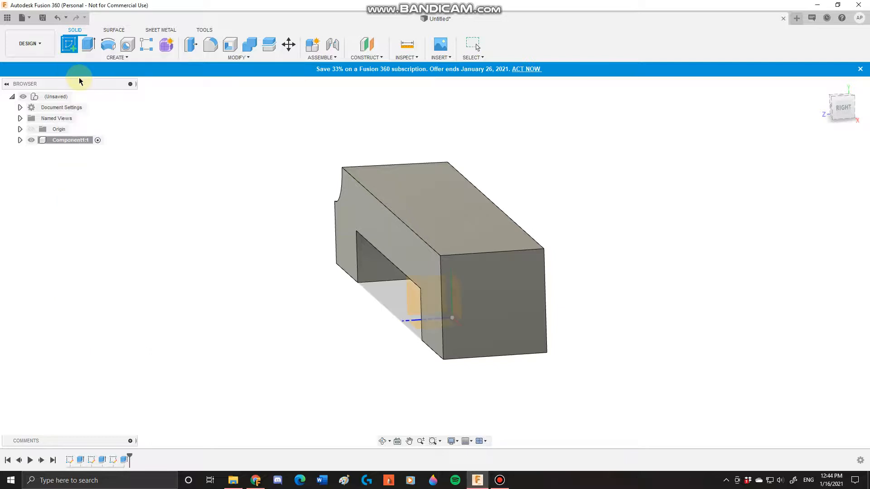
{"action": "middle_click_drag", "start_coordinate": [310, 283], "coordinate": [370, 328], "text": "shift"}
{"action": "left_click", "coordinate": [435, 243]}
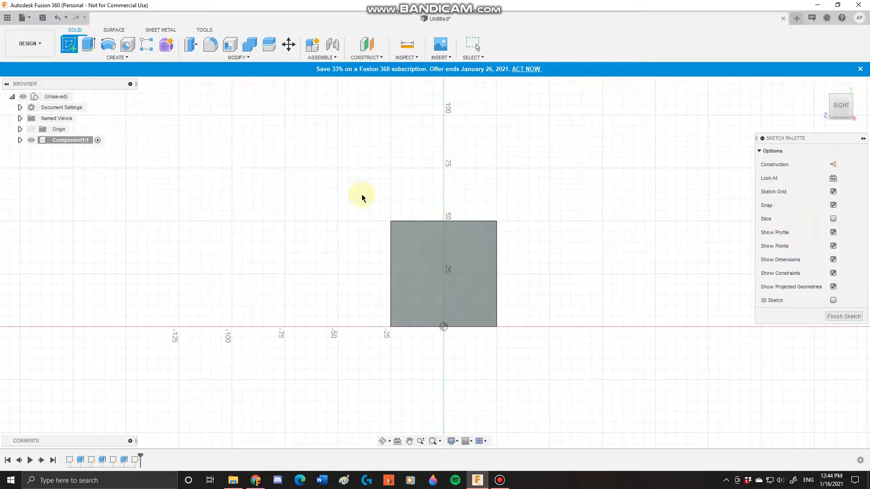
Step: Sketch a 70 mm center diameter circle centered on the midpoint of the end face's upper edge and finish the sketch
{"action": "left_click", "coordinate": [109, 57]}
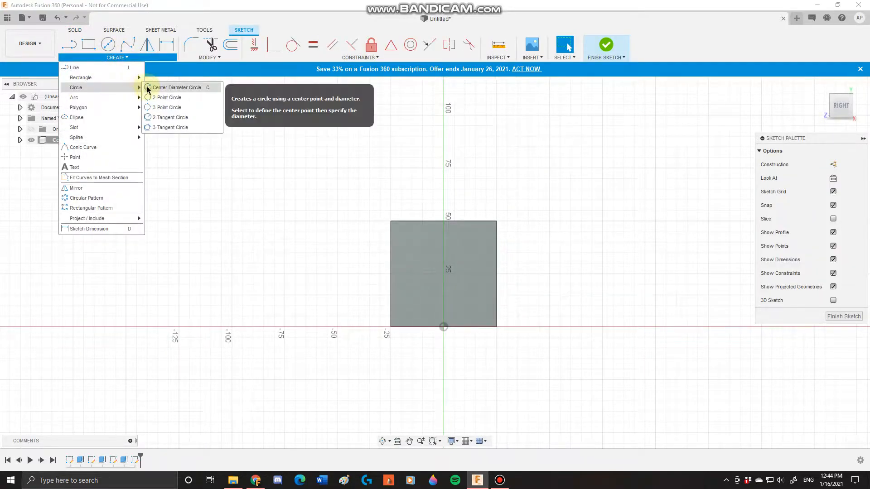
{"action": "left_click", "coordinate": [149, 87]}
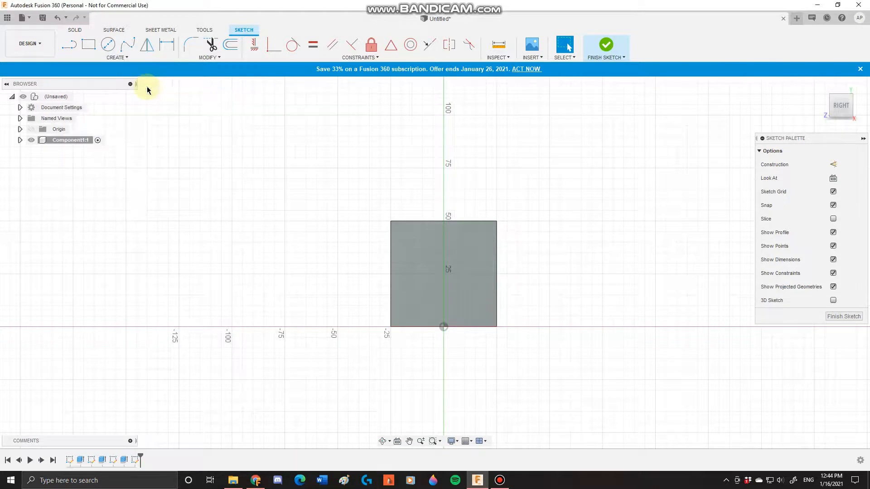
{"action": "left_click", "coordinate": [444, 221]}
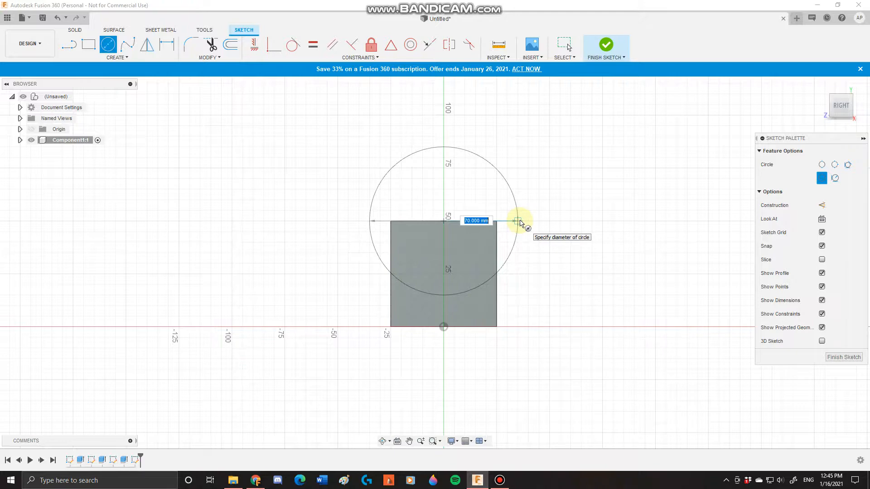
{"action": "left_click", "coordinate": [520, 222]}
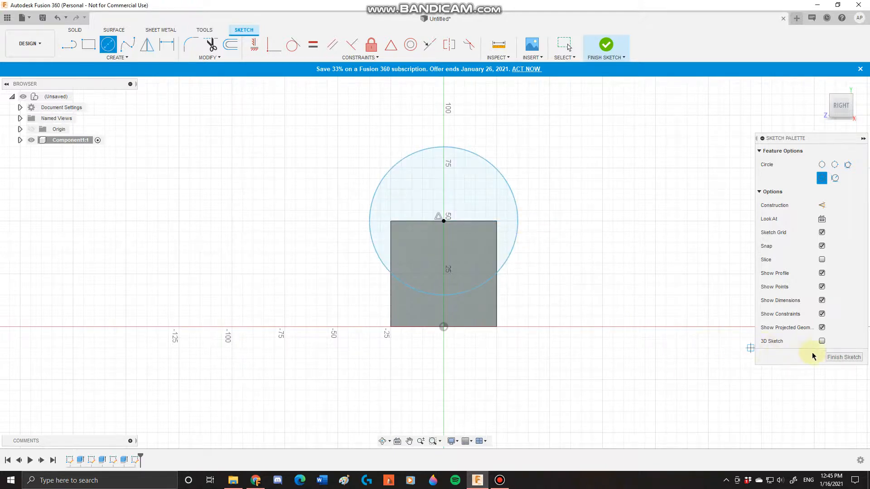
{"action": "left_click", "coordinate": [839, 360]}
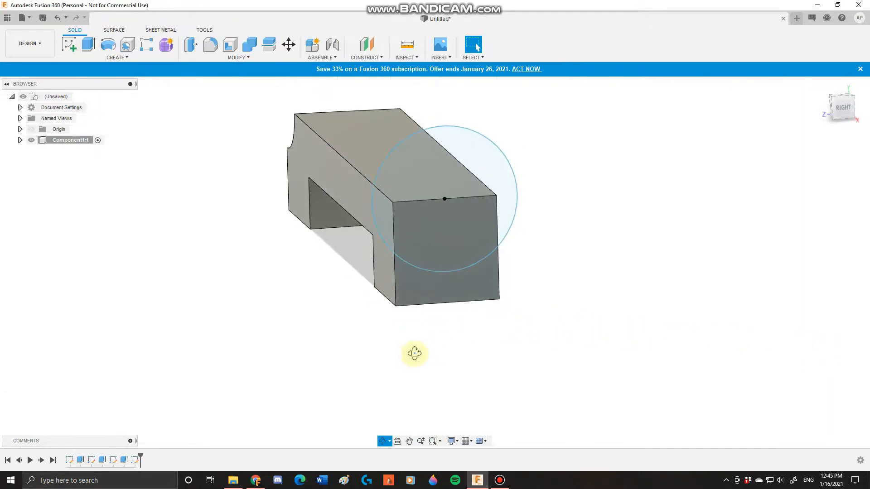
Step: Extrude both regions of the end-face circle by -250 mm along the full length of the body
{"action": "mouse_move", "coordinate": [414, 353]}
{"action": "middle_mouse_down", "text": "shift"}
{"action": "mouse_move", "coordinate": [456, 350]}
{"action": "mouse_move", "coordinate": [433, 351]}
{"action": "middle_mouse_up", "text": "shift"}
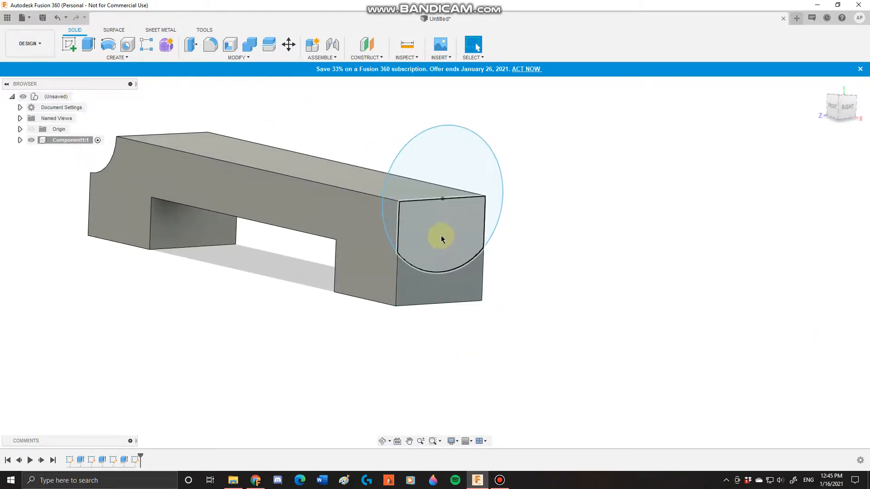
{"action": "left_click", "coordinate": [429, 154]}
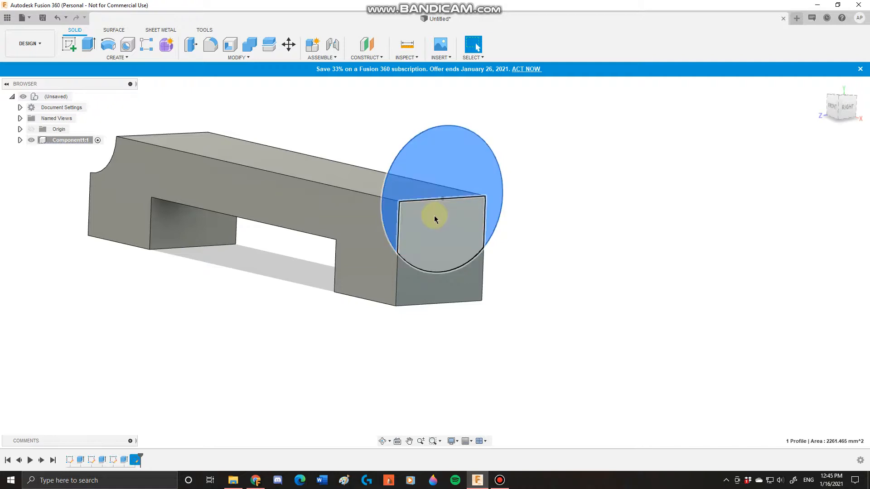
{"action": "left_click", "coordinate": [434, 216], "text": "shift"}
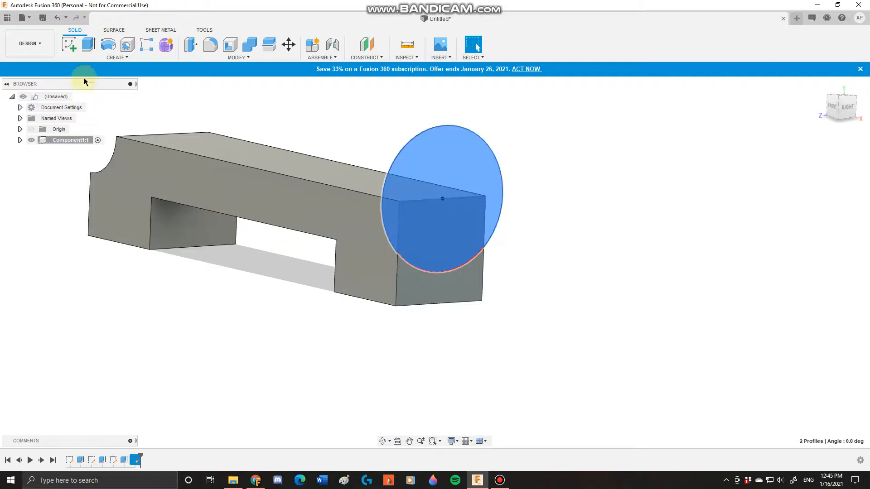
{"action": "left_click", "coordinate": [102, 58]}
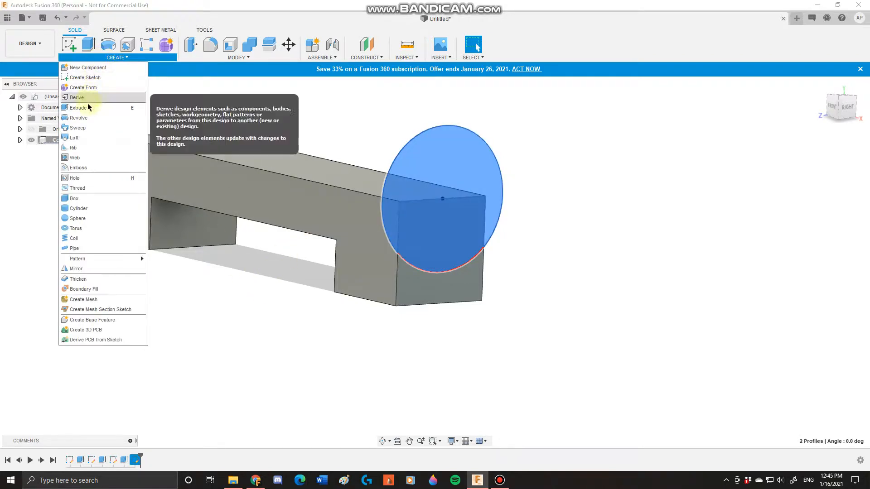
{"action": "left_click", "coordinate": [89, 110]}
{"action": "middle_click_drag", "start_coordinate": [208, 305], "coordinate": [244, 310], "text": "shift"}
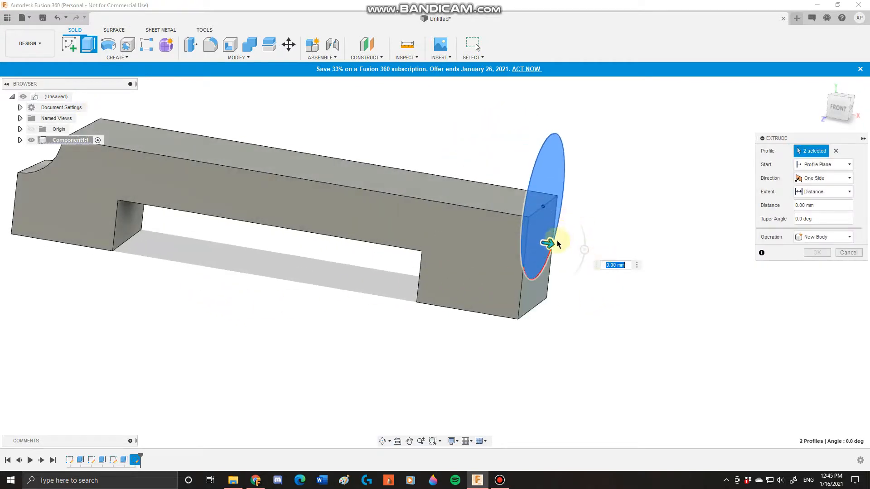
{"action": "left_click_drag", "start_coordinate": [551, 243], "coordinate": [43, 173]}
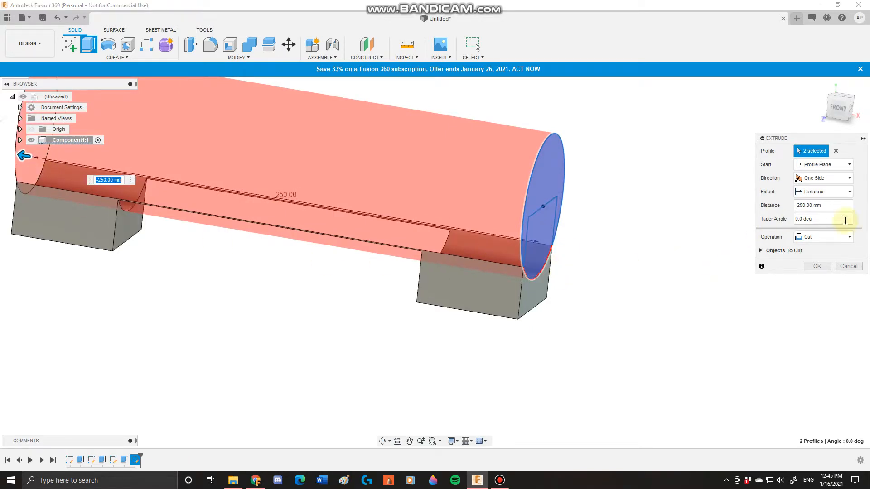
Step: Set the lengthwise circular extrusion's operation to Intersect and apply it, keeping only the overlap with the body
{"action": "left_click", "coordinate": [849, 236]}
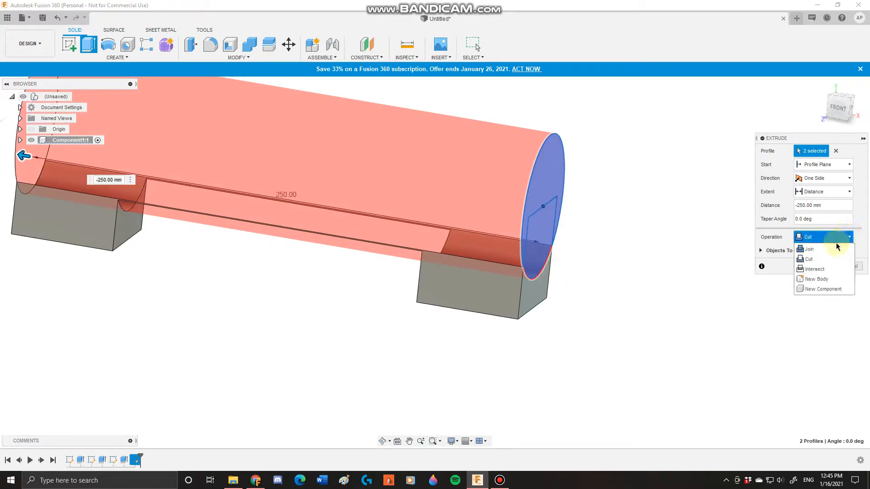
{"action": "left_click", "coordinate": [827, 271]}
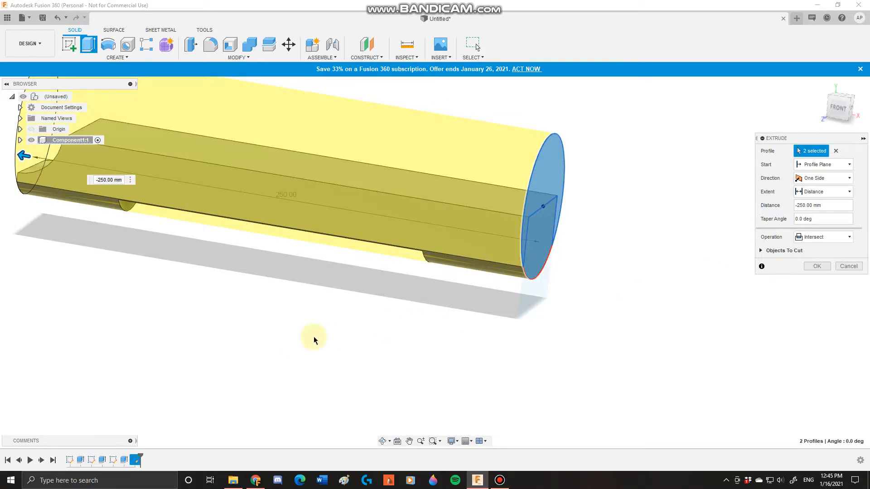
{"action": "middle_click_drag", "start_coordinate": [331, 340], "coordinate": [580, 274]}
{"action": "left_click", "coordinate": [812, 266]}
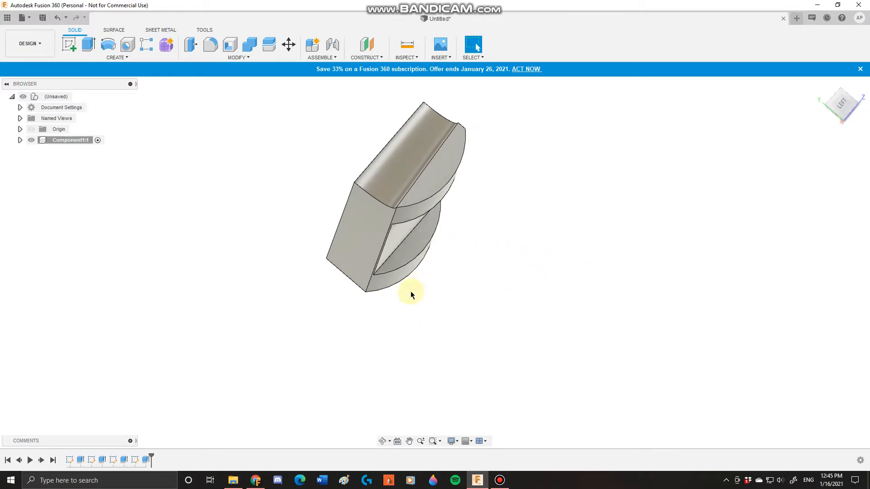
{"action": "middle_click_drag", "start_coordinate": [410, 291], "coordinate": [683, 144], "text": "shift"}
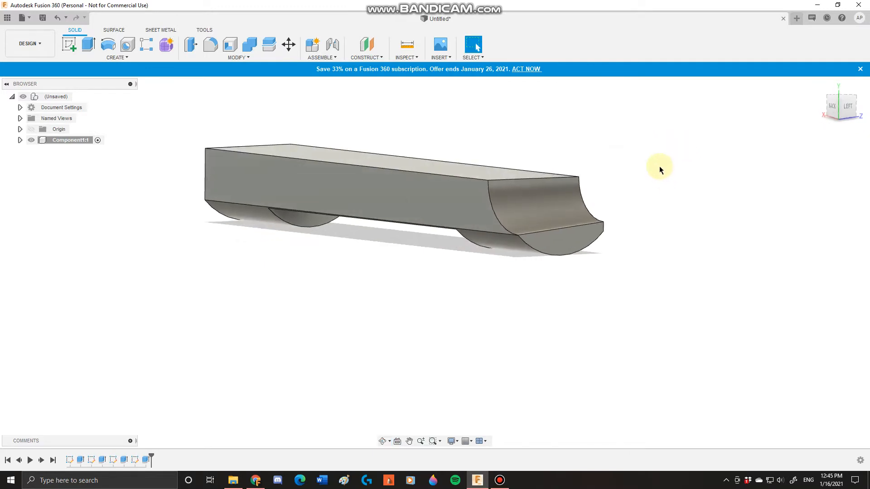